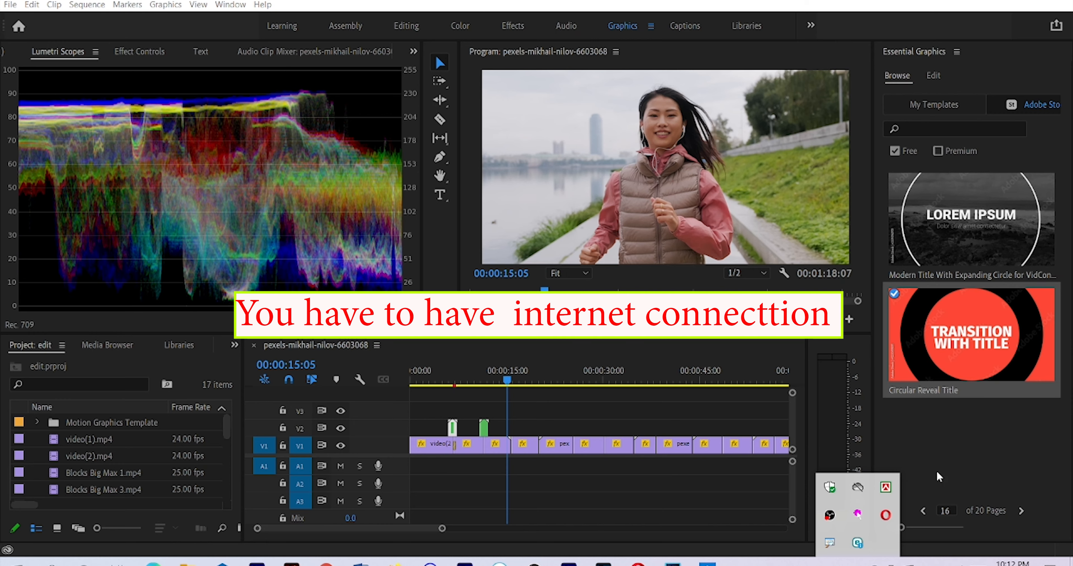
# Switch the Adobe Stock template filter to Premium and back to Free
pyautogui.click(954, 459)
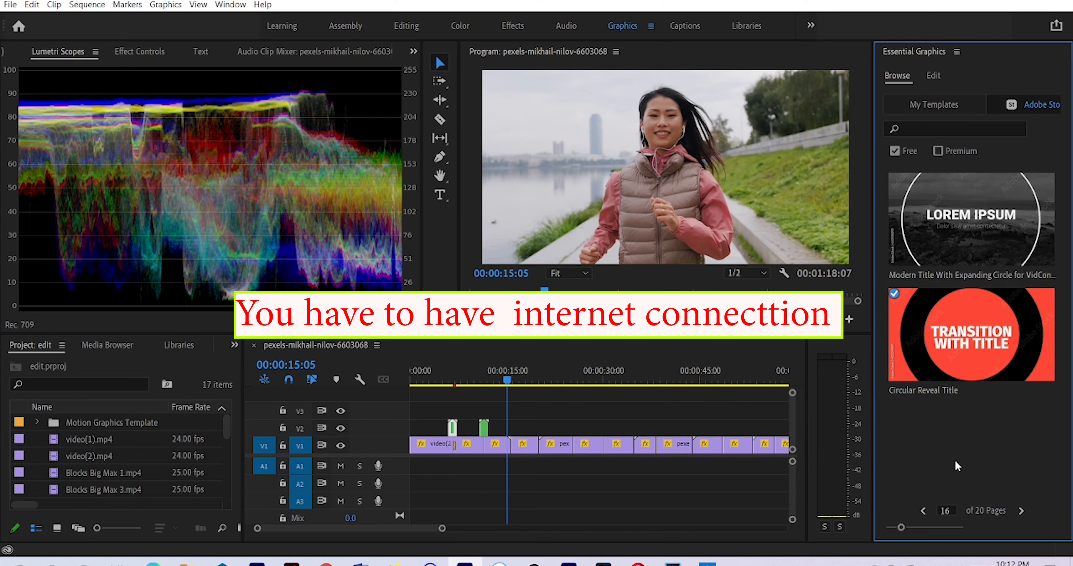
pyautogui.click(895, 151)
pyautogui.click(946, 148)
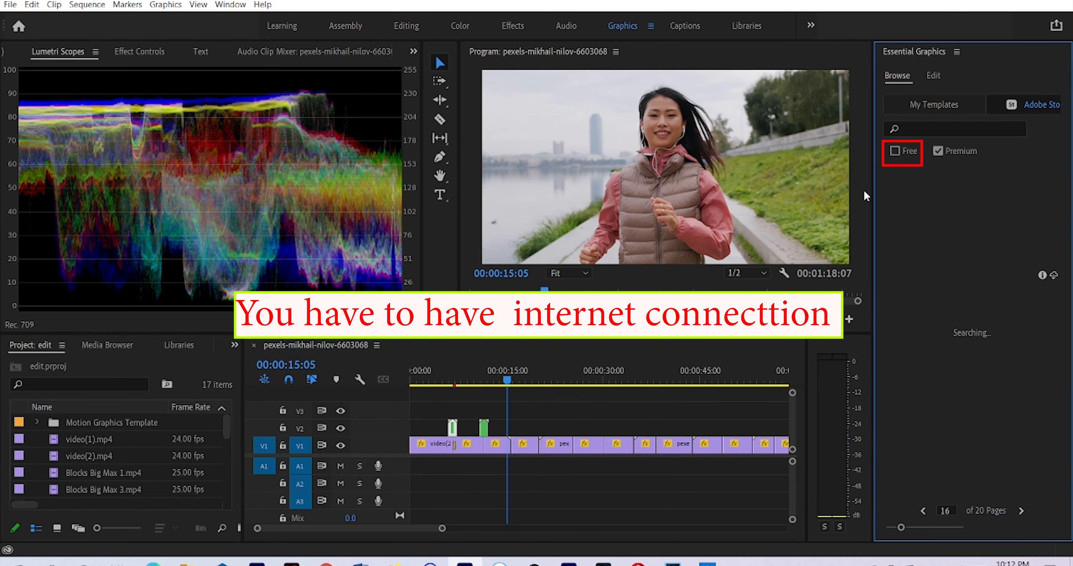
pyautogui.click(894, 150)
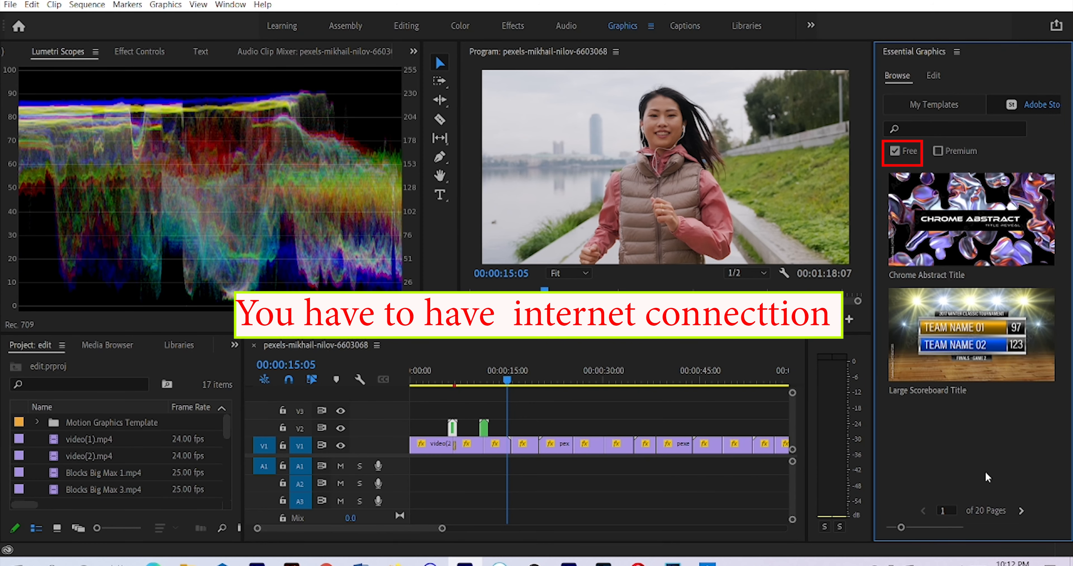
# Browse the free stock templates to page 12 and place Bright Circle Transition Title on track V2, starting at 00:00:13:12
pyautogui.click(1021, 511)
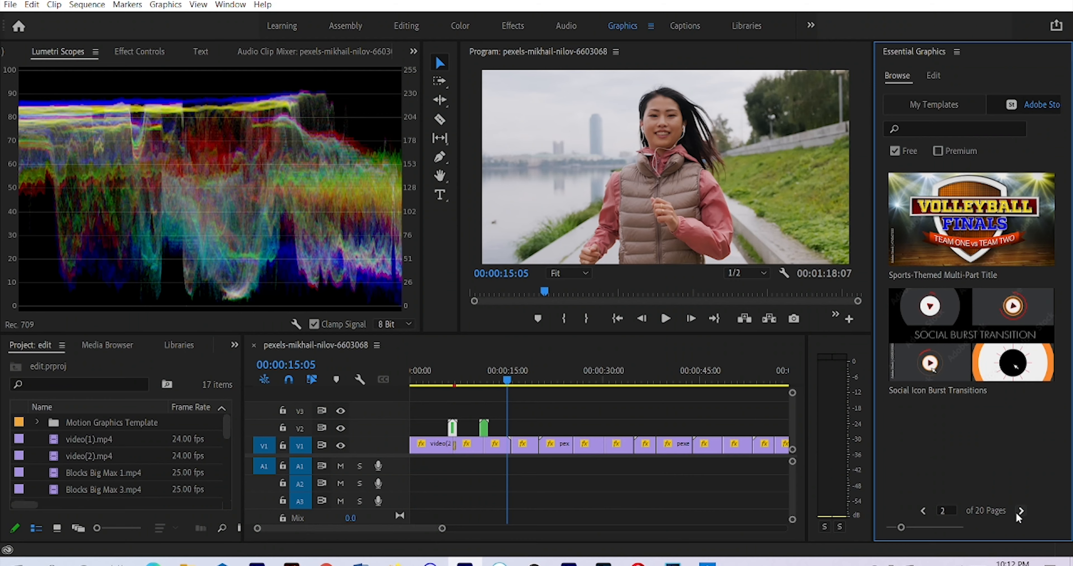
pyautogui.click(1020, 511)
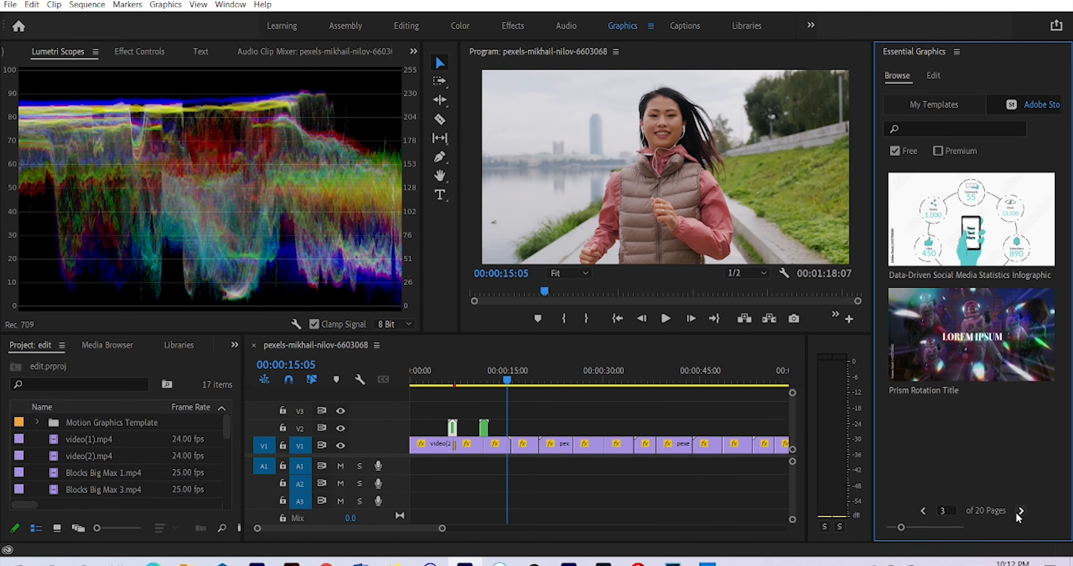
pyautogui.click(1020, 511)
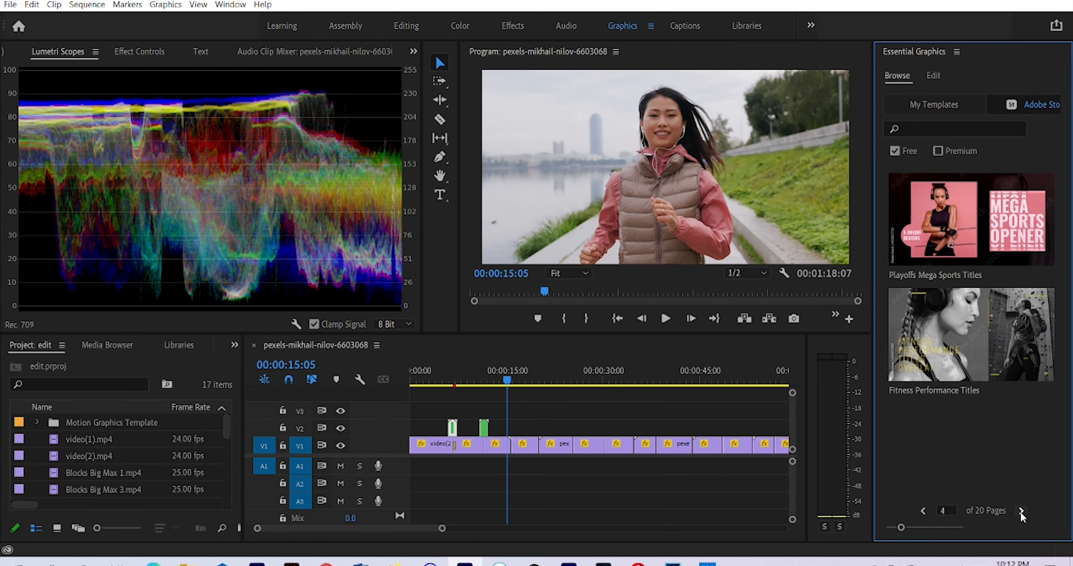
pyautogui.click(1020, 511)
pyautogui.click(1020, 511)
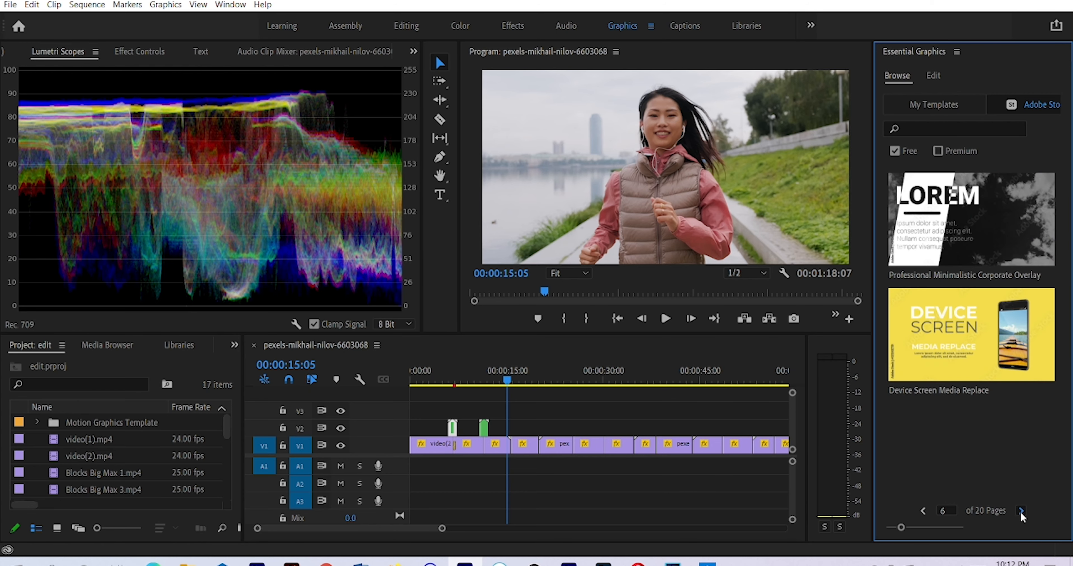
pyautogui.click(1020, 510)
pyautogui.click(1020, 511)
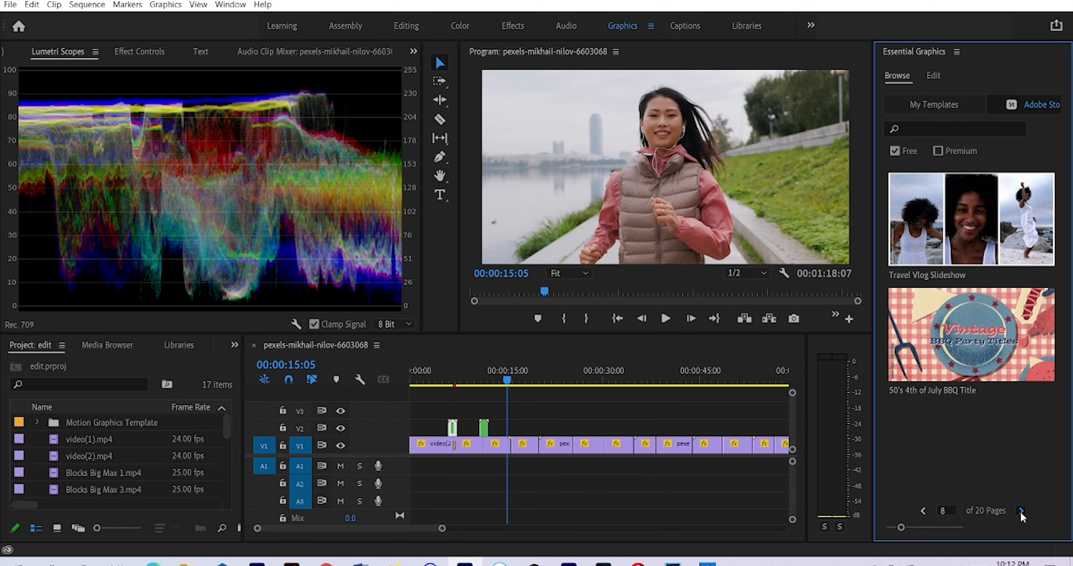
pyautogui.click(1020, 511)
pyautogui.click(1020, 511)
pyautogui.click(1020, 510)
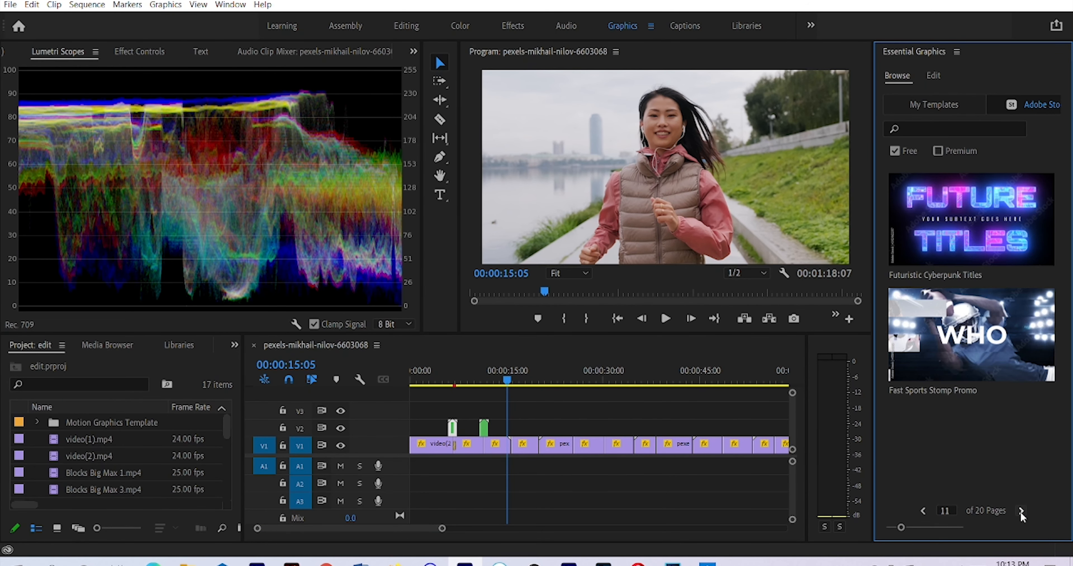
pyautogui.click(1020, 510)
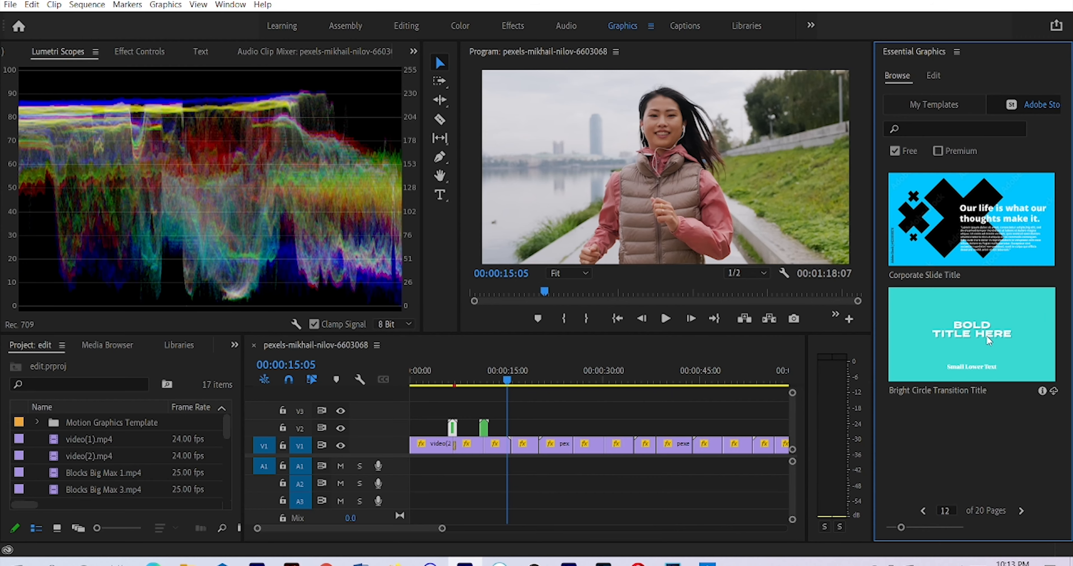
pyautogui.moveTo(986, 334); pyautogui.dragTo(501, 427)
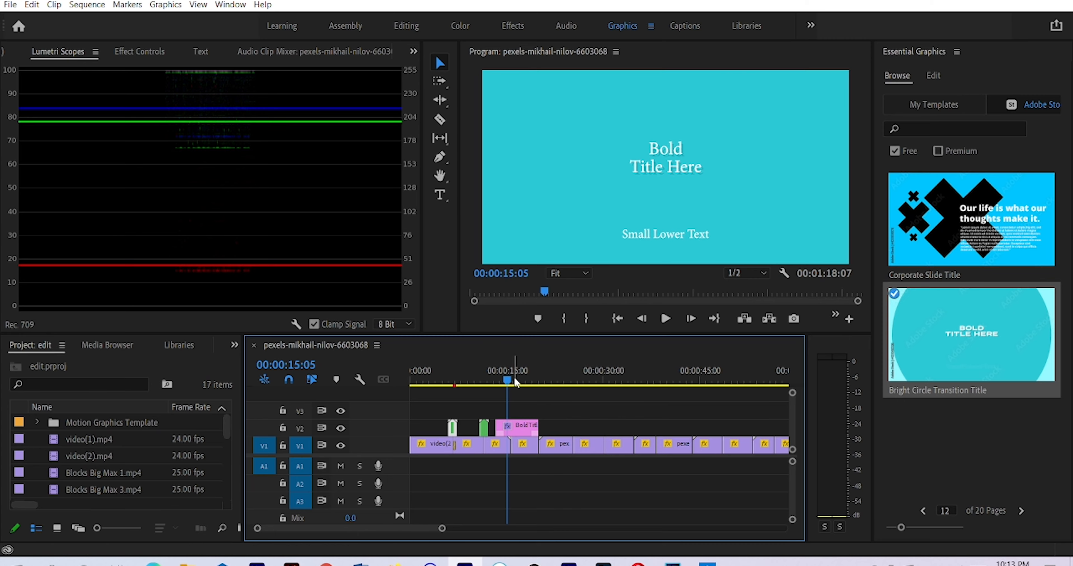
# Preview the title graphic in the sequence from its start at 00:00:13:12
pyautogui.moveTo(514, 378); pyautogui.dragTo(496, 384)
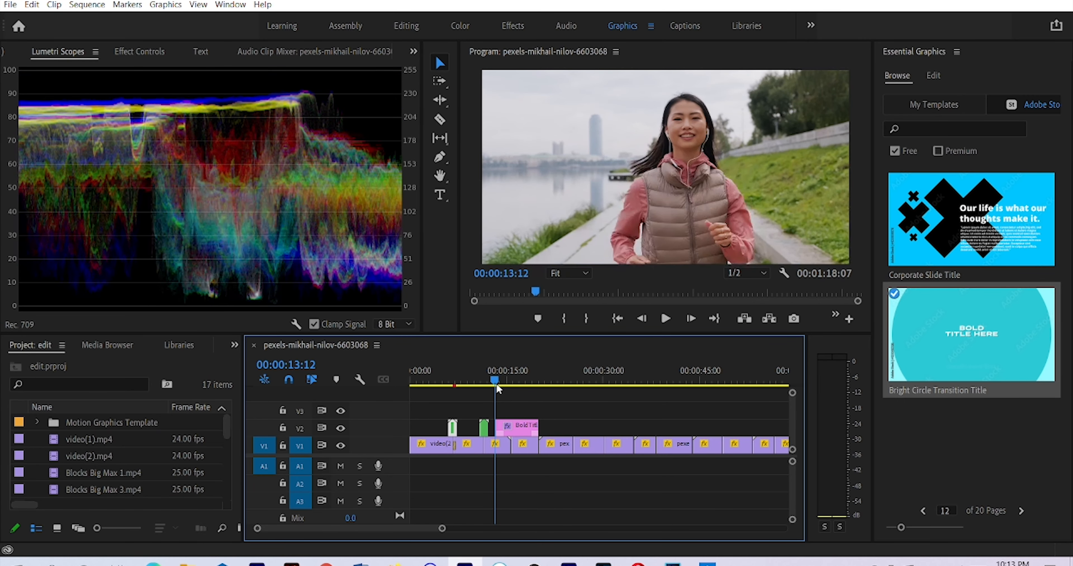
pyautogui.click(666, 318)
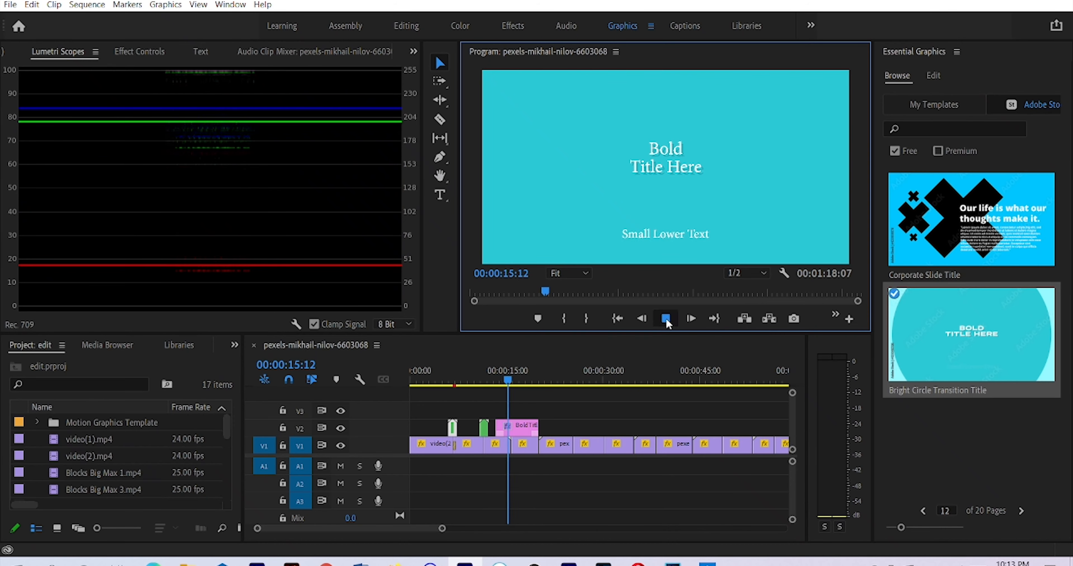
pyautogui.click(665, 319)
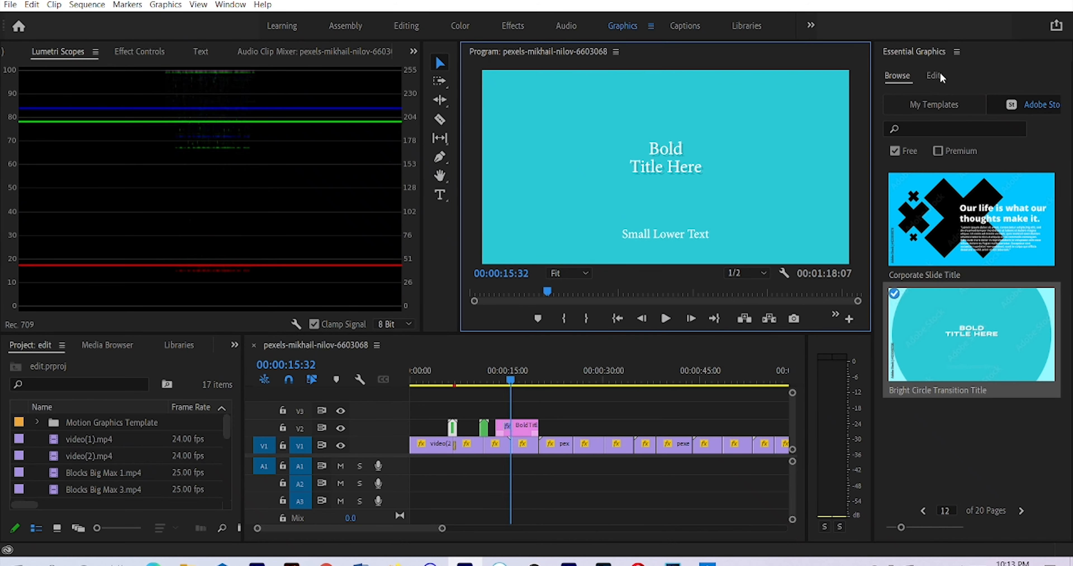
# Hide the main title and Small Lower Text layers of the graphic on V2
pyautogui.click(677, 151)
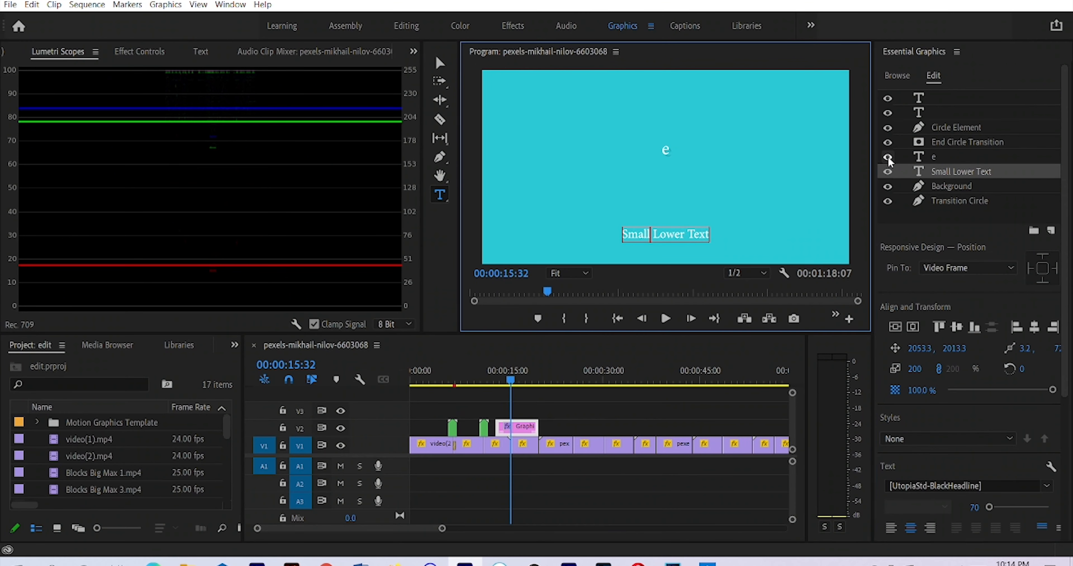
pyautogui.click(888, 157)
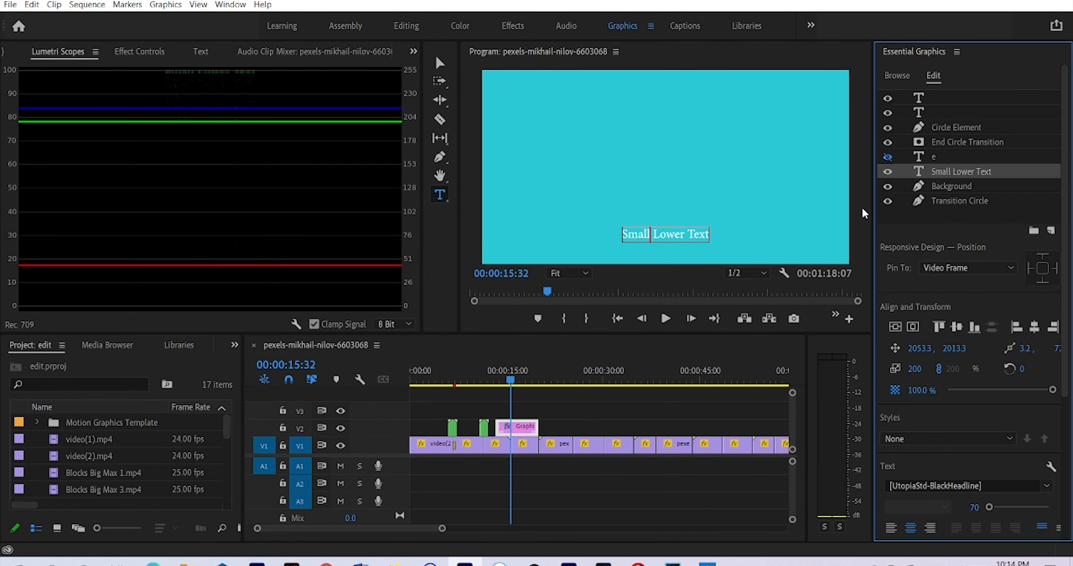
pyautogui.click(888, 172)
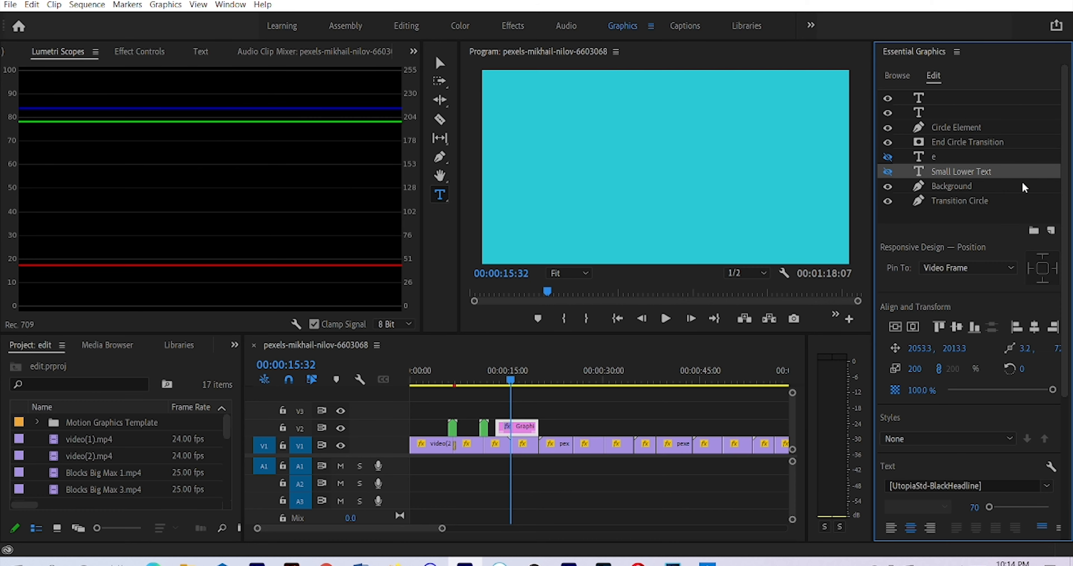
# Play back the start of the graphic from 00:00:13:23 to check the circle animation without text
pyautogui.moveTo(511, 382); pyautogui.dragTo(496, 387)
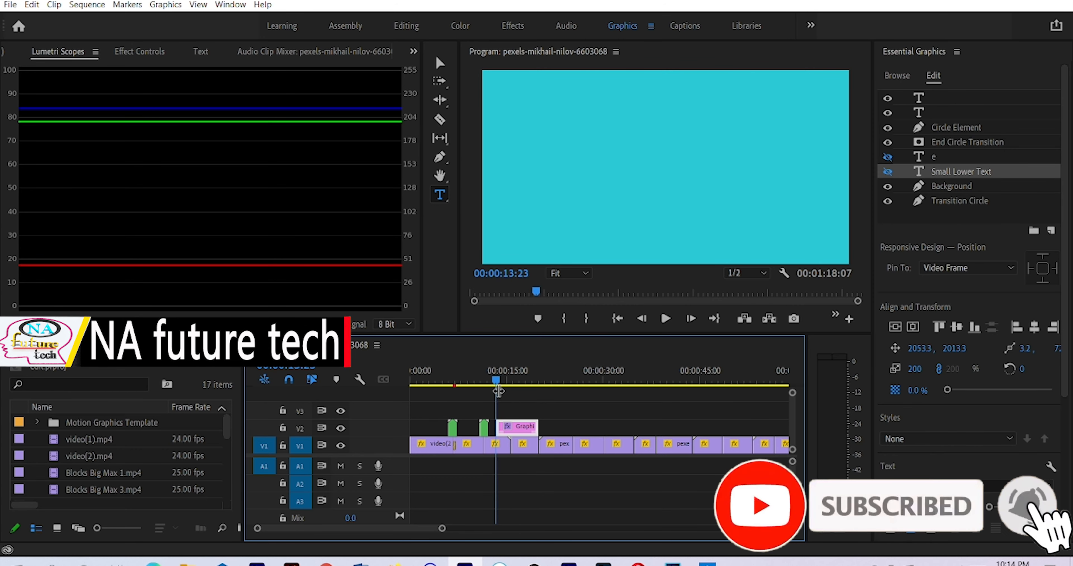
pyautogui.click(666, 319)
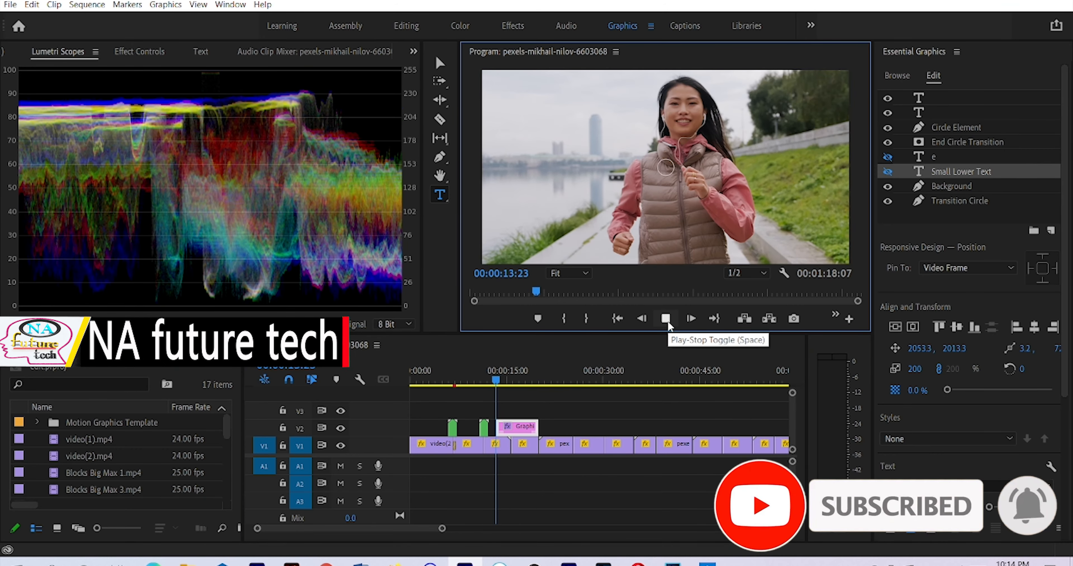
pyautogui.click(667, 319)
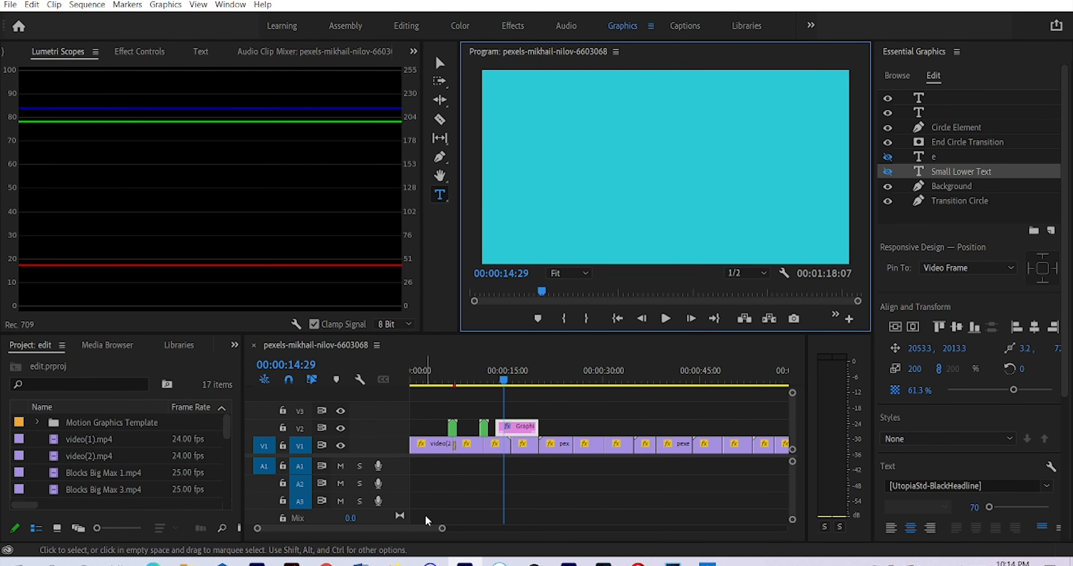
# Split the graphic clip on V2 at 00:00:14:07 and again at 00:00:19:02
pyautogui.moveTo(443, 531); pyautogui.dragTo(387, 537)
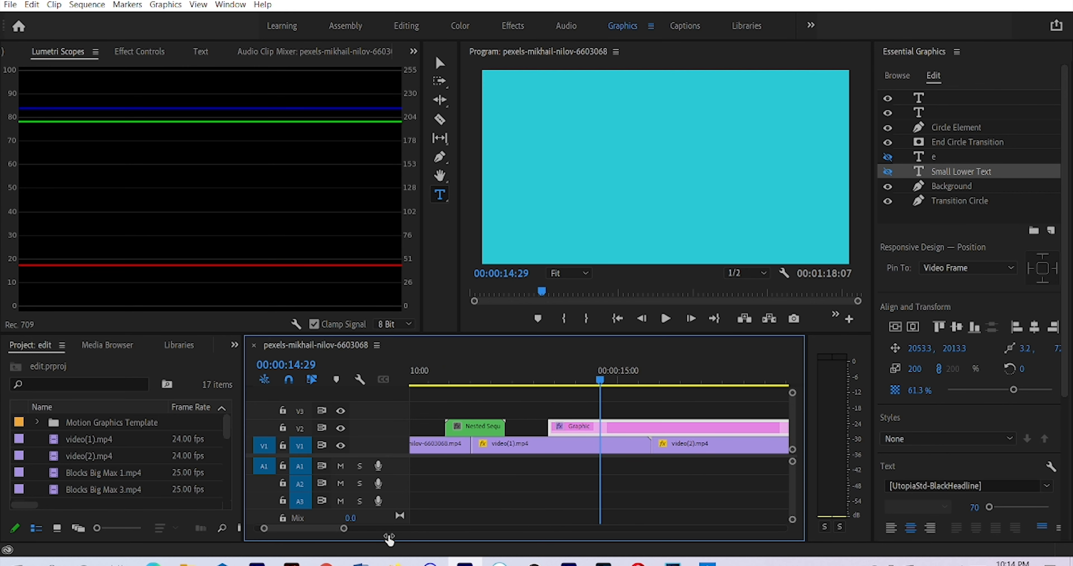
pyautogui.moveTo(600, 381); pyautogui.dragTo(585, 391)
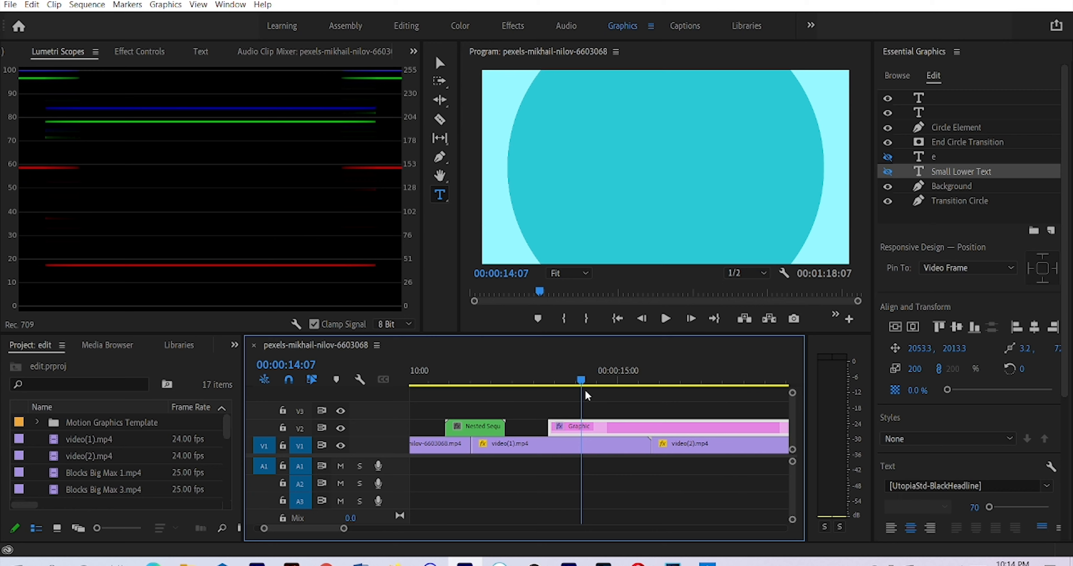
pyautogui.press('c')
pyautogui.click(581, 426)
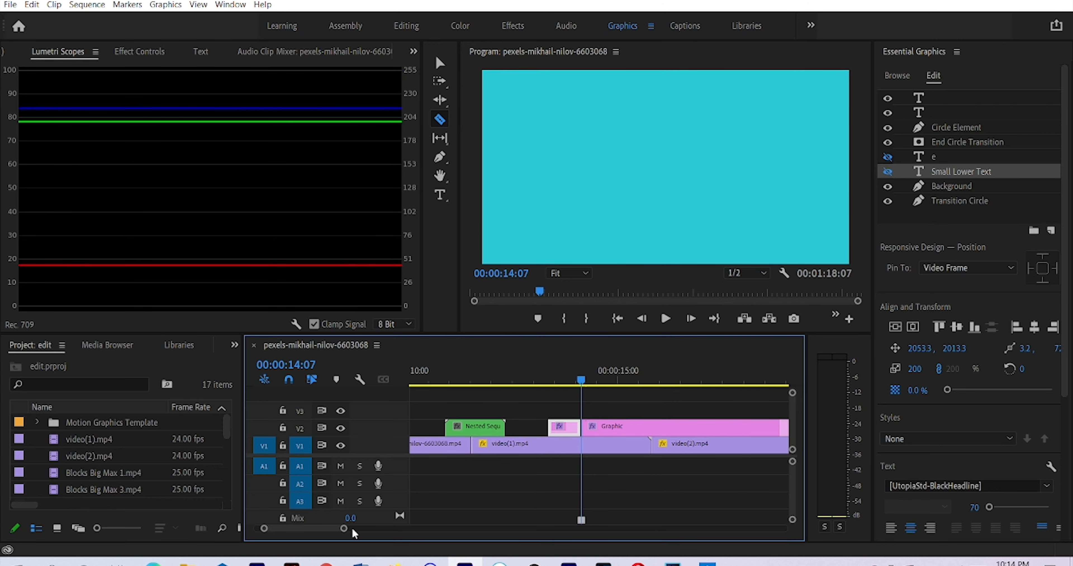
pyautogui.moveTo(344, 529); pyautogui.dragTo(354, 529)
pyautogui.moveTo(620, 388); pyautogui.dragTo(729, 397)
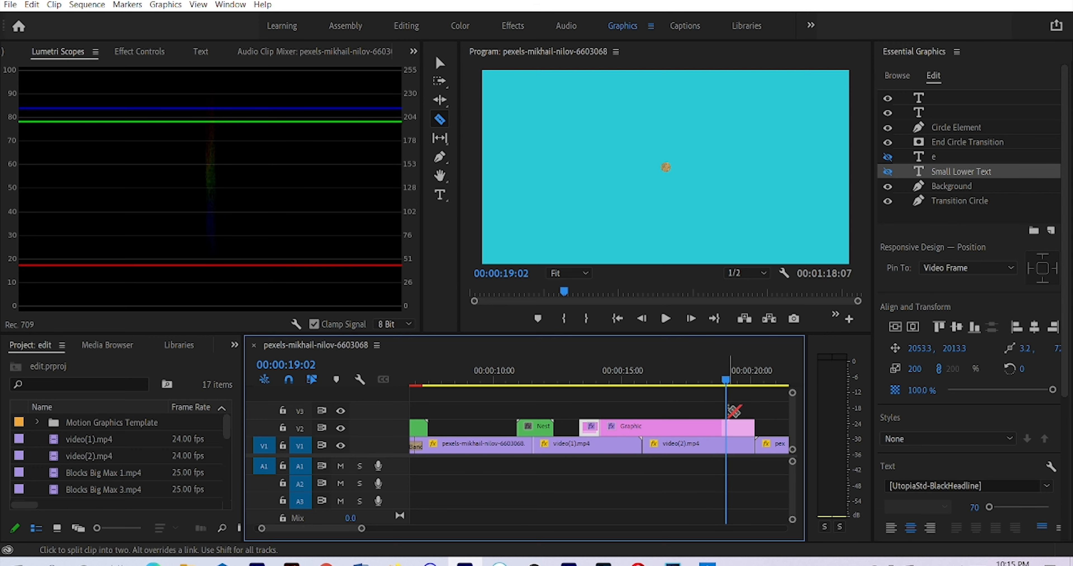
# Remove the graphic's middle section and join its two end pieces on V2 over the cut between video(1).mp4 and video(2).mp4
pyautogui.press('v')
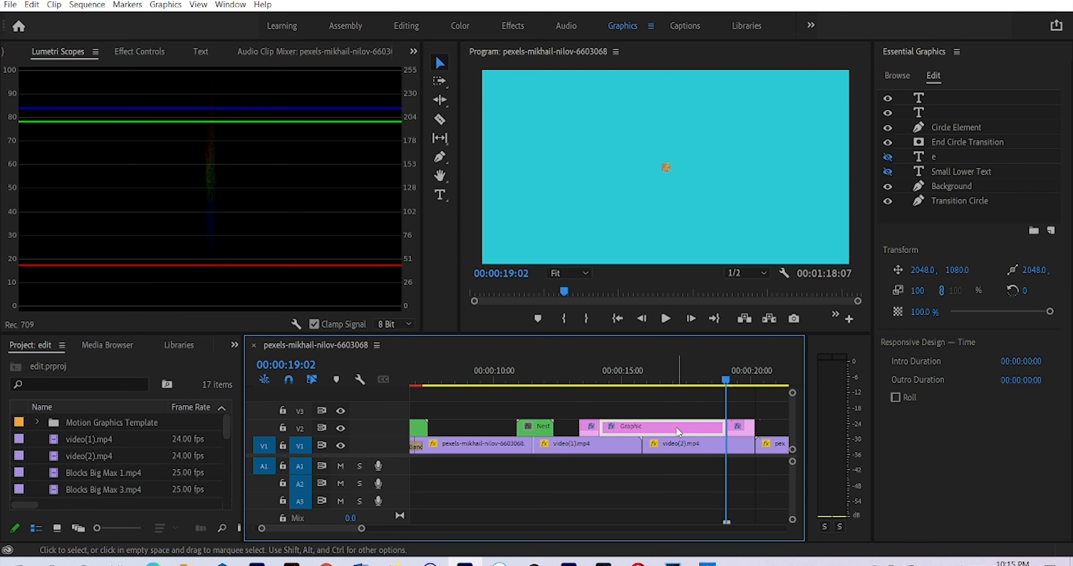
pyautogui.moveTo(677, 425); pyautogui.dragTo(600, 431)
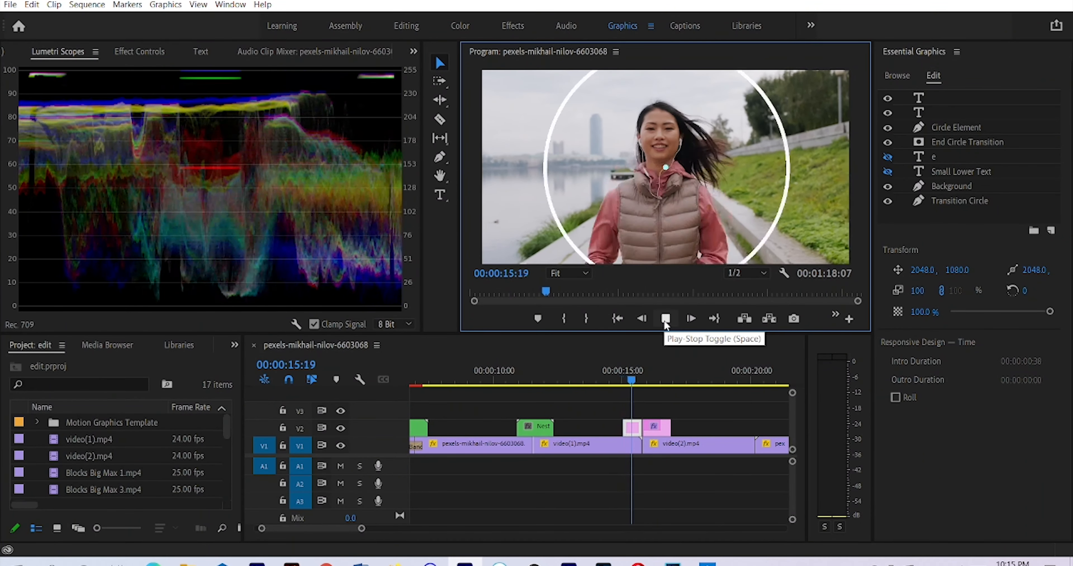
# Preview the shortened circle transition from 00:00:15:00 across the cut between the two videos
pyautogui.click(665, 323)
pyautogui.click(625, 381)
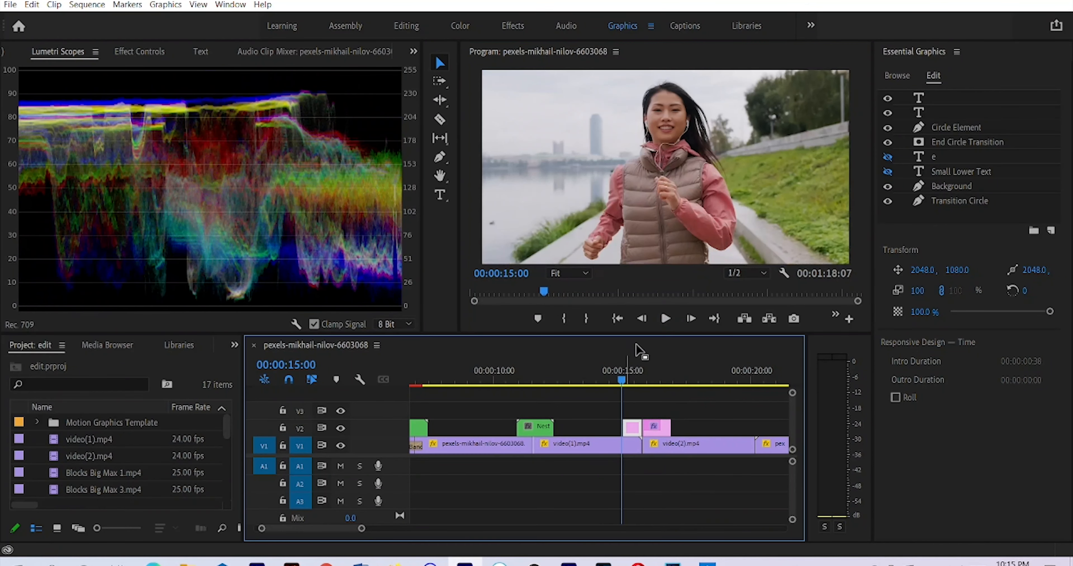
pyautogui.click(665, 319)
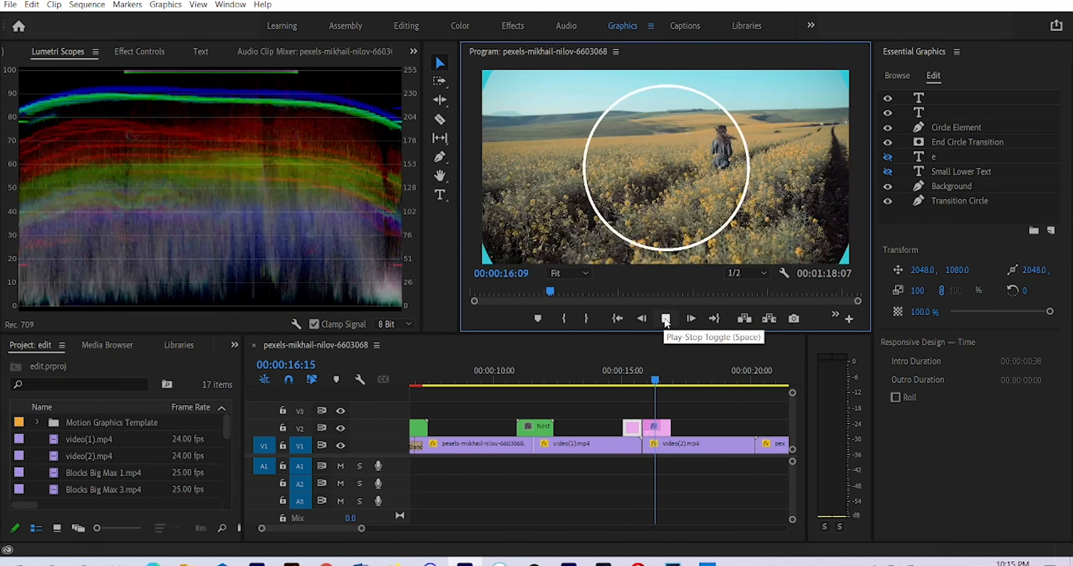
pyautogui.click(665, 319)
# Nest the two graphic pieces on V2 into one sequence, keeping the default name
pyautogui.click(644, 381)
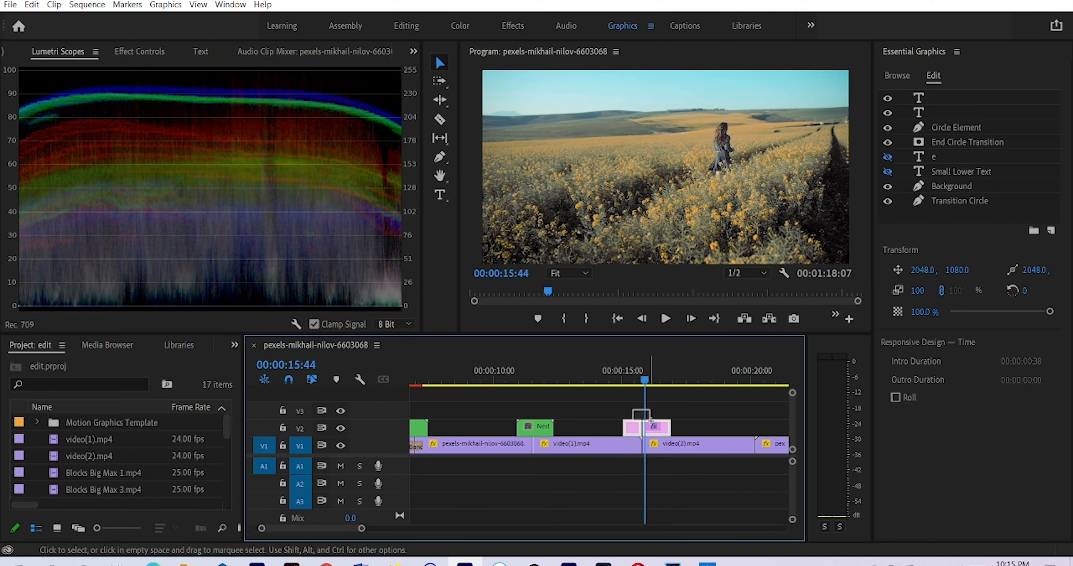
pyautogui.click(655, 429)
pyautogui.rightClick(655, 428)
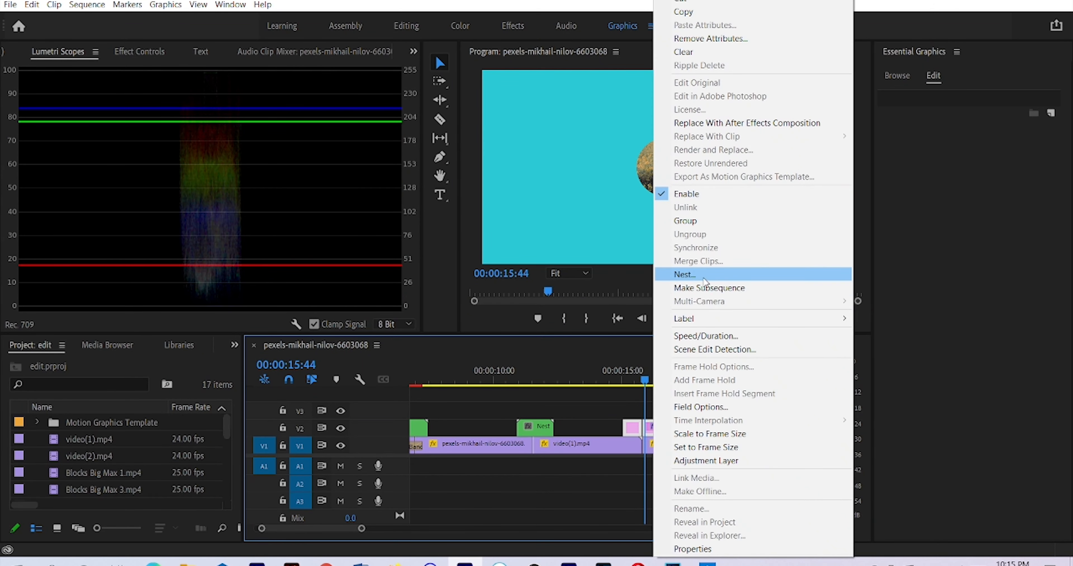
pyautogui.click(685, 275)
pyautogui.press('Return')
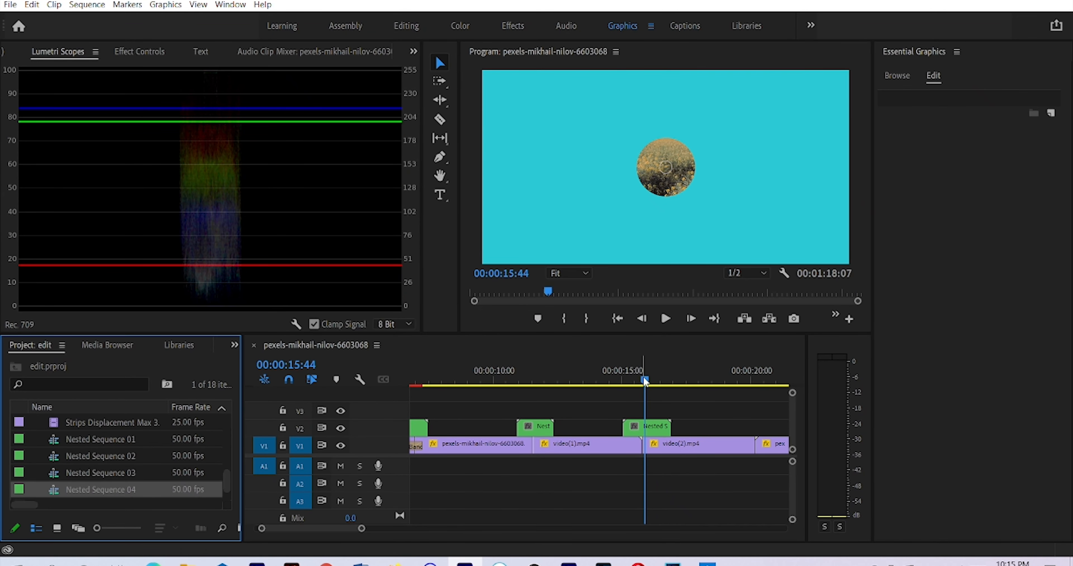
# Play back the nested transition and scrub around the cut to check its frames
pyautogui.click(622, 381)
pyautogui.click(659, 321)
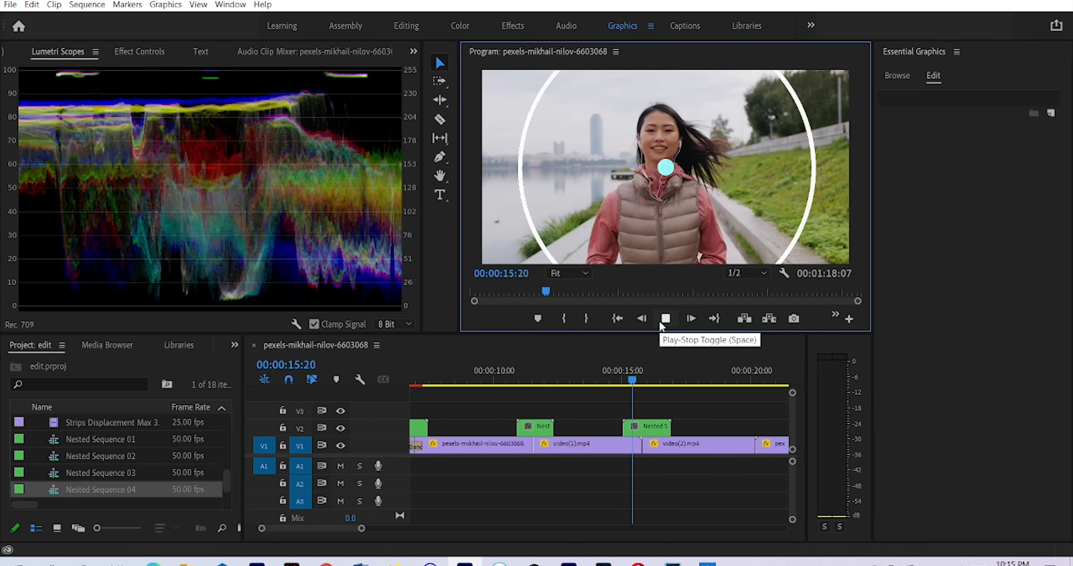
pyautogui.click(633, 386)
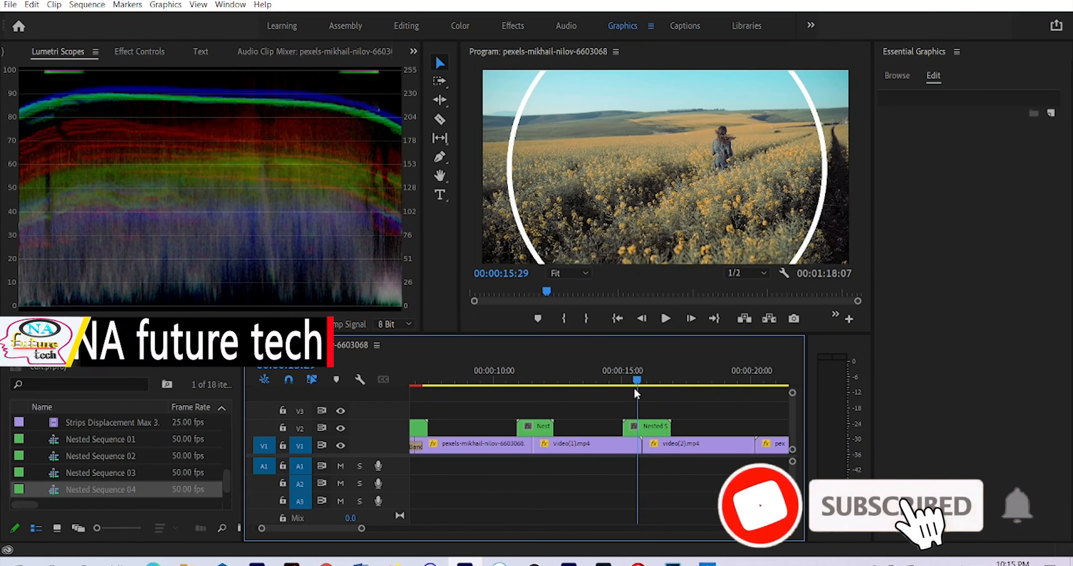
pyautogui.click(632, 389)
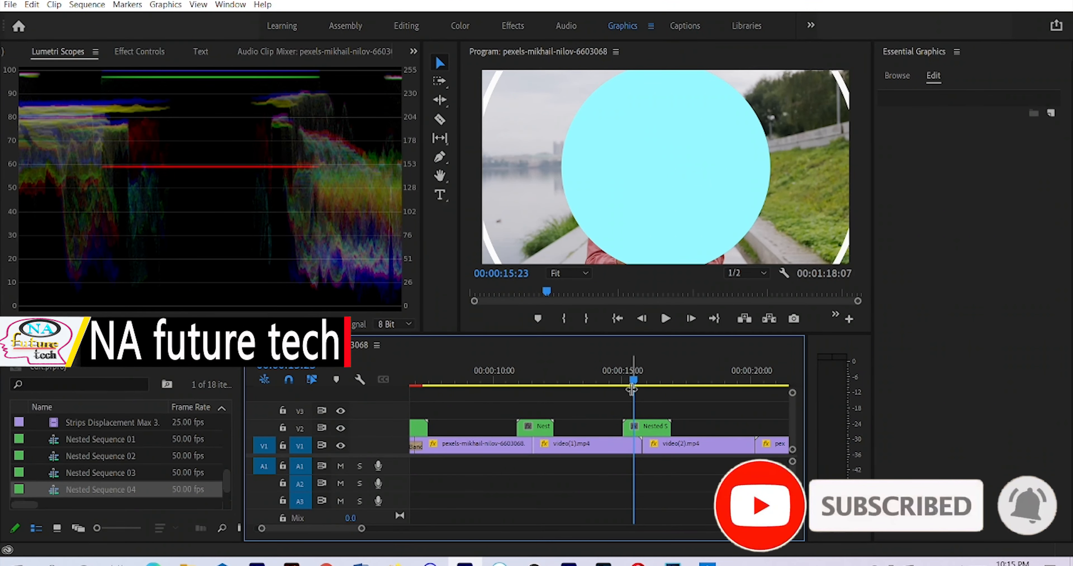
# Undo the nesting of the graphic pieces and move the playhead to 00:00:15:29
pyautogui.hotkey('ctrl', 'z')
pyautogui.moveTo(634, 381); pyautogui.dragTo(639, 381)
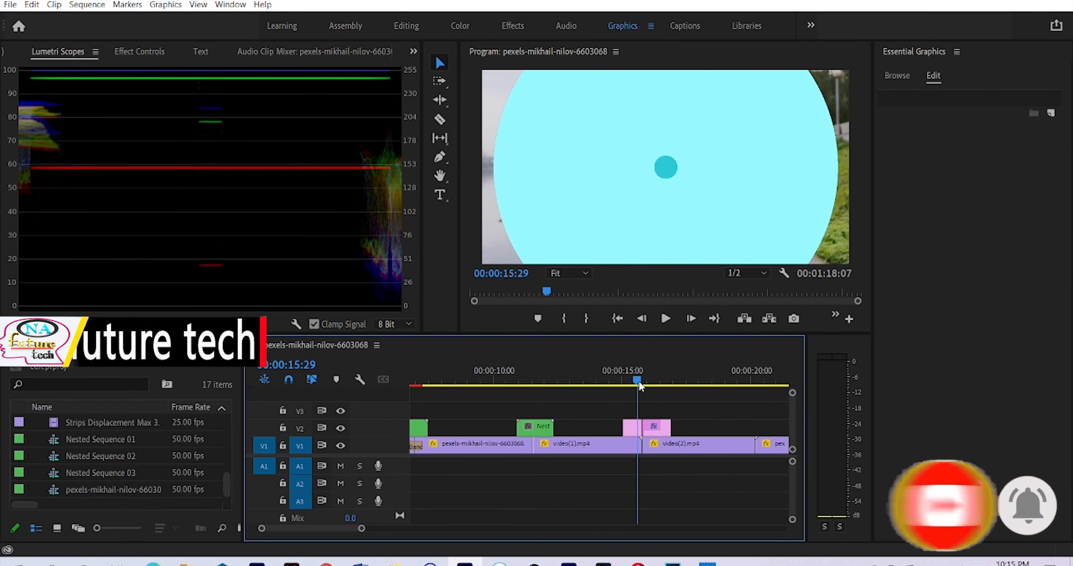
# Move the second graphic piece on V2 slightly earlier and nest both pieces under the default name Nested Sequence 05
pyautogui.moveTo(650, 427); pyautogui.dragTo(646, 428)
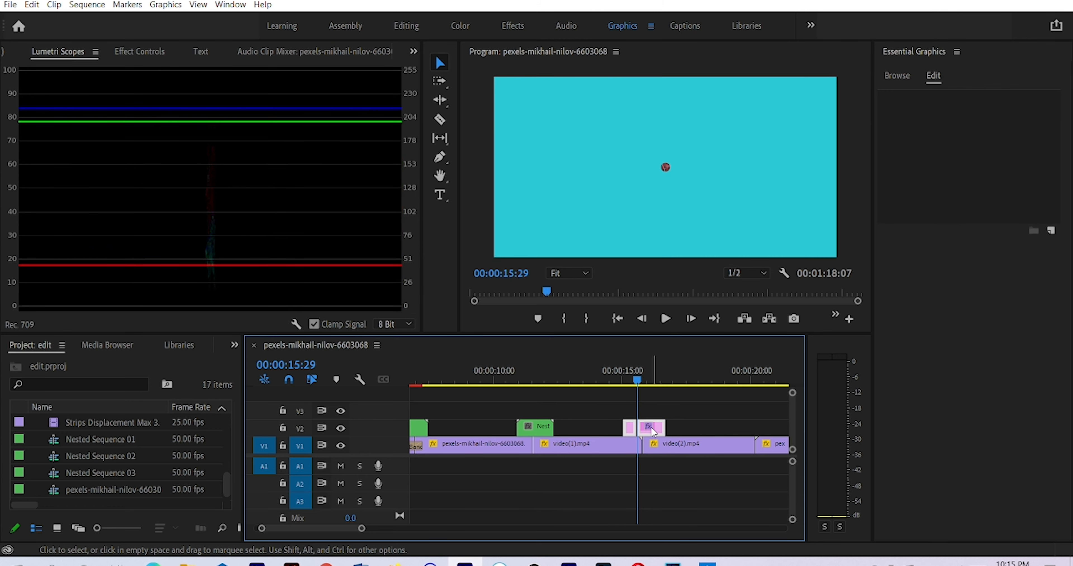
pyautogui.rightClick(651, 427)
pyautogui.click(693, 274)
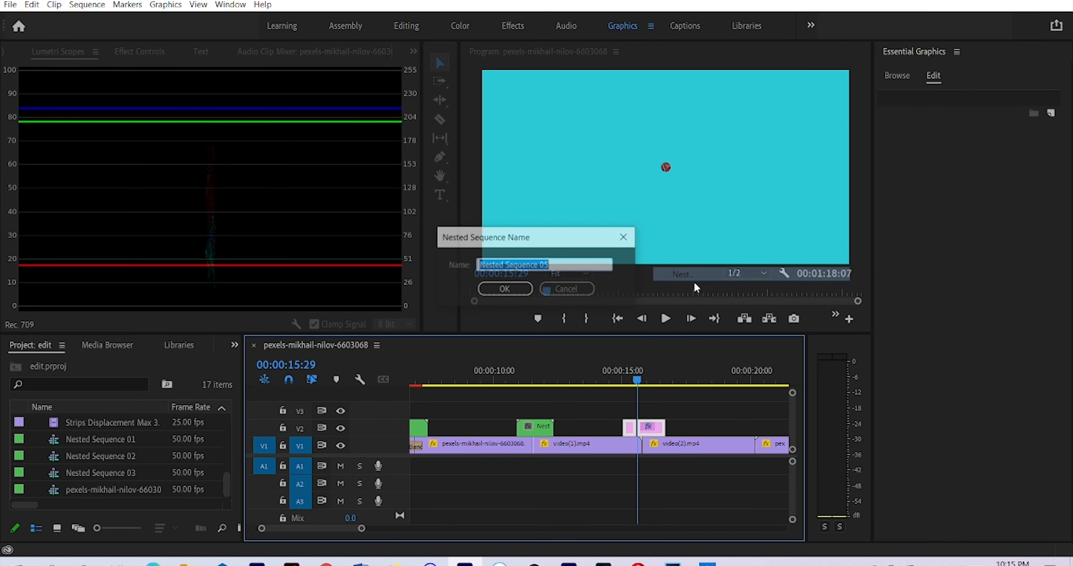
pyautogui.click(502, 290)
# Play back the nested transition from 00:00:14:34 and return the playhead to 00:00:15:07
pyautogui.moveTo(639, 380); pyautogui.dragTo(614, 380)
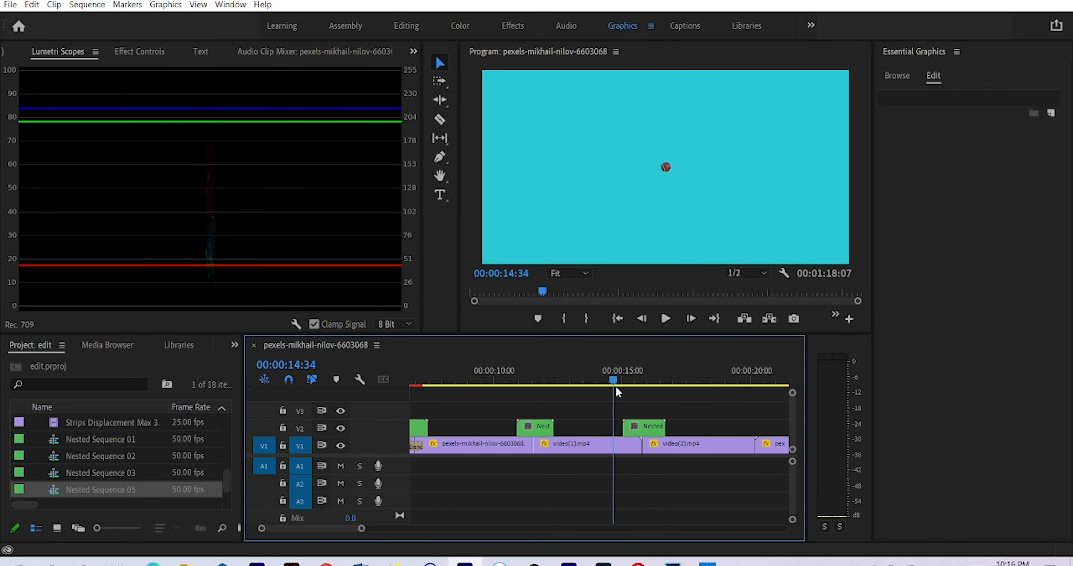
pyautogui.click(664, 322)
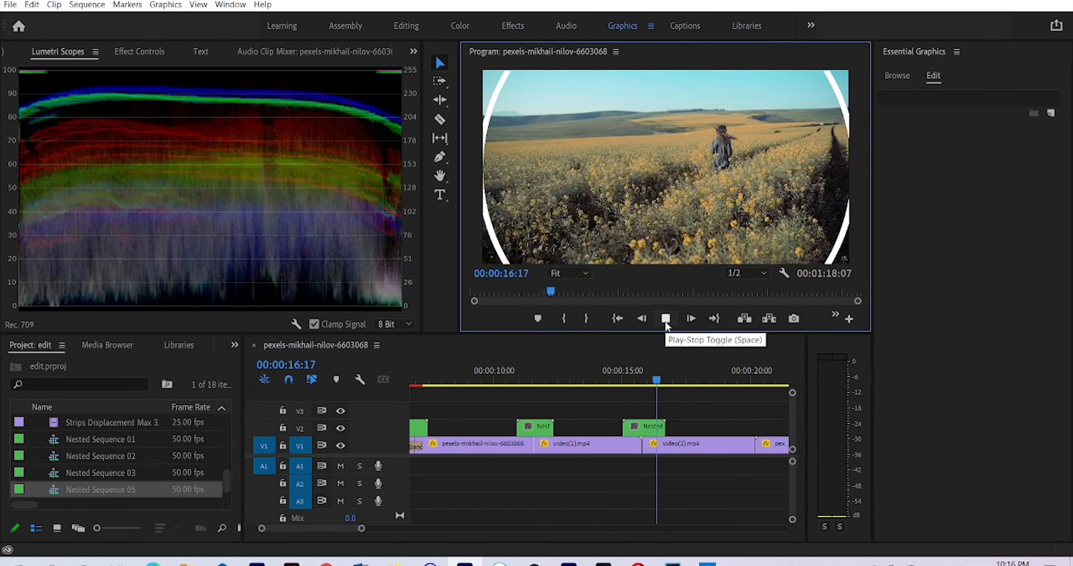
pyautogui.moveTo(633, 386); pyautogui.dragTo(626, 387)
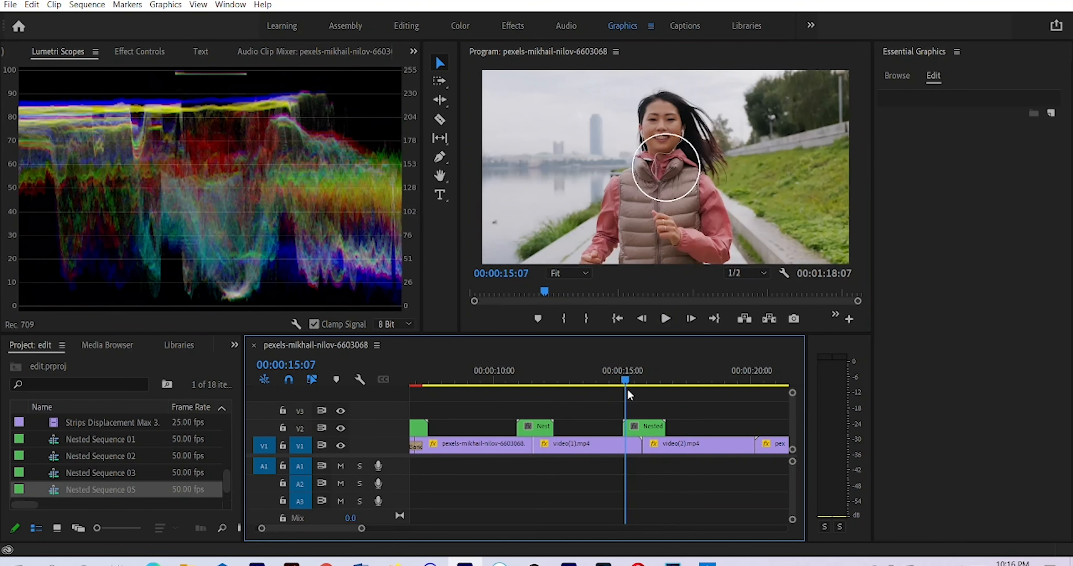
# Import Long Whoosh (2).wav from drive F: and place it on A1 starting just before the nested circle transition
pyautogui.doubleClick(32, 455)
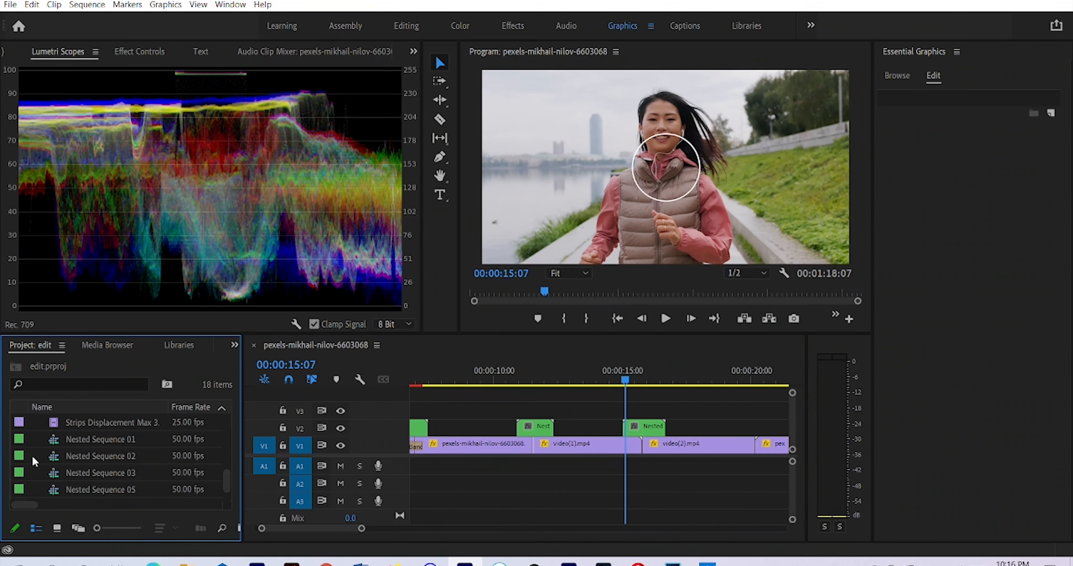
pyautogui.click(73, 296)
pyautogui.click(73, 285)
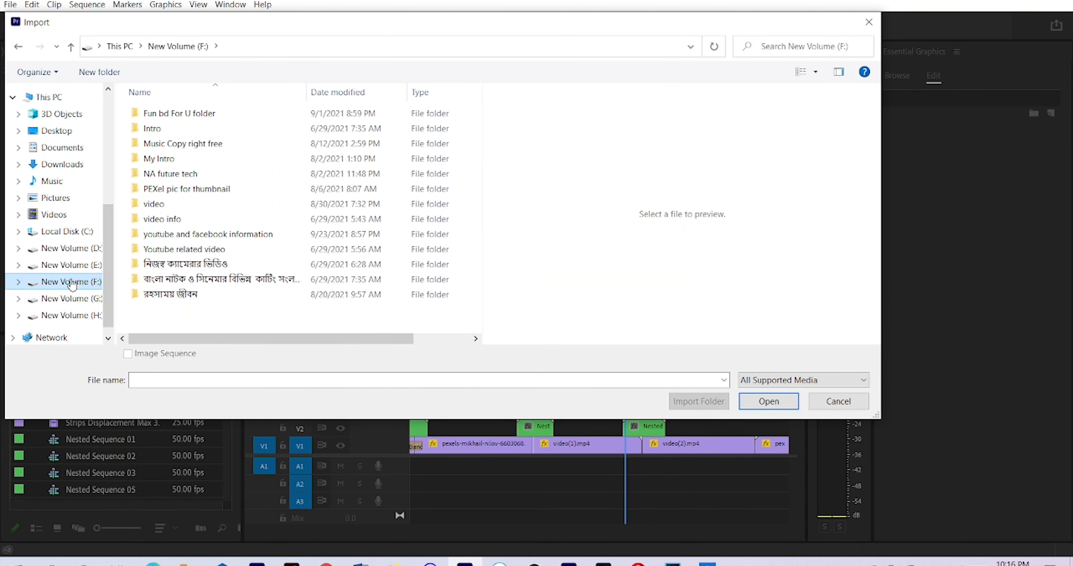
pyautogui.doubleClick(170, 143)
pyautogui.click(165, 143)
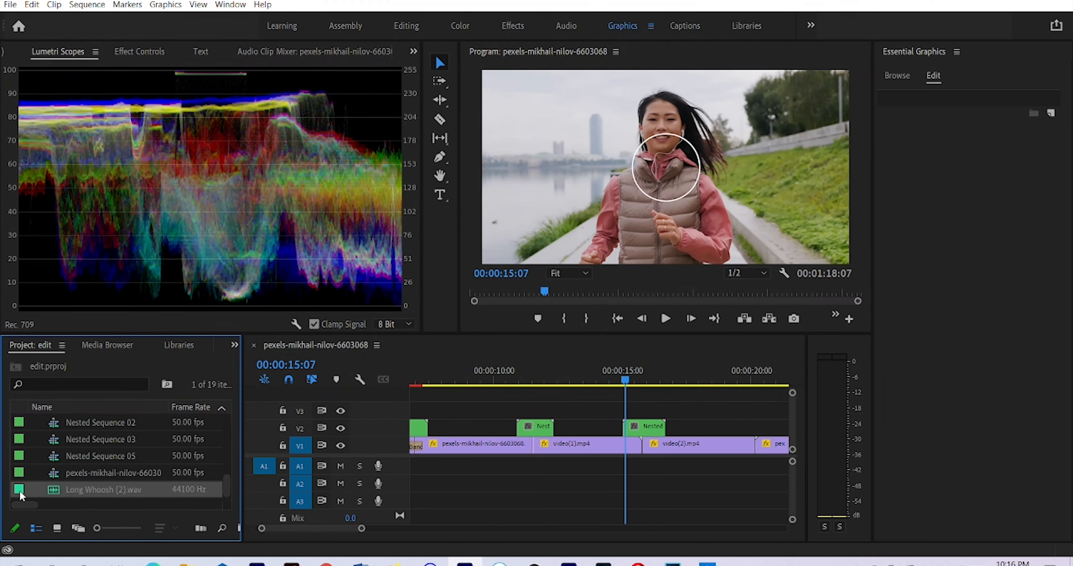
pyautogui.moveTo(20, 495); pyautogui.dragTo(606, 465)
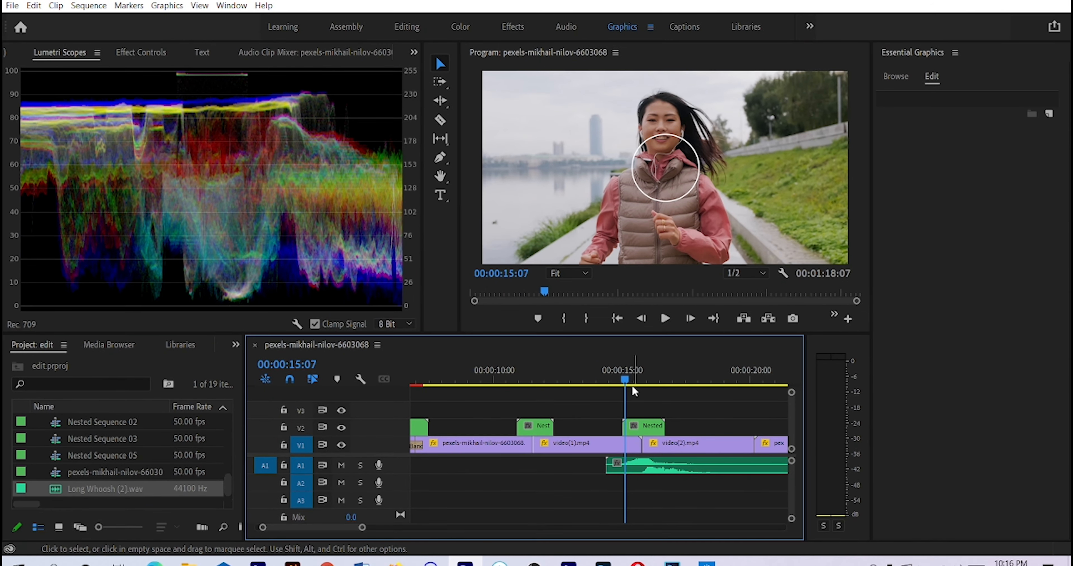
# Play back the transition with its whoosh sound from 00:00:14:38 and again from 00:00:15:03
pyautogui.click(616, 379)
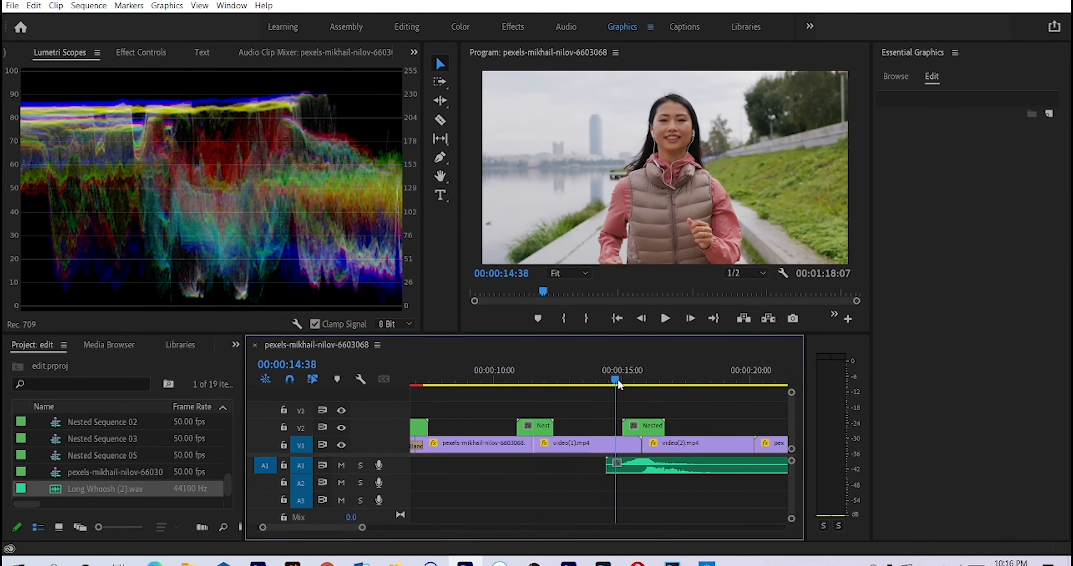
pyautogui.click(664, 320)
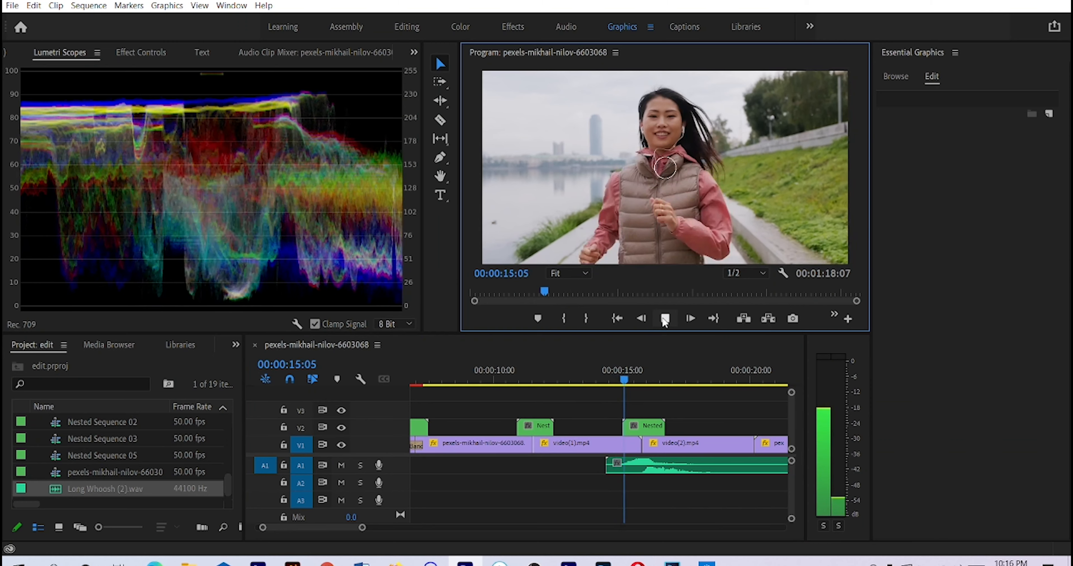
pyautogui.click(665, 320)
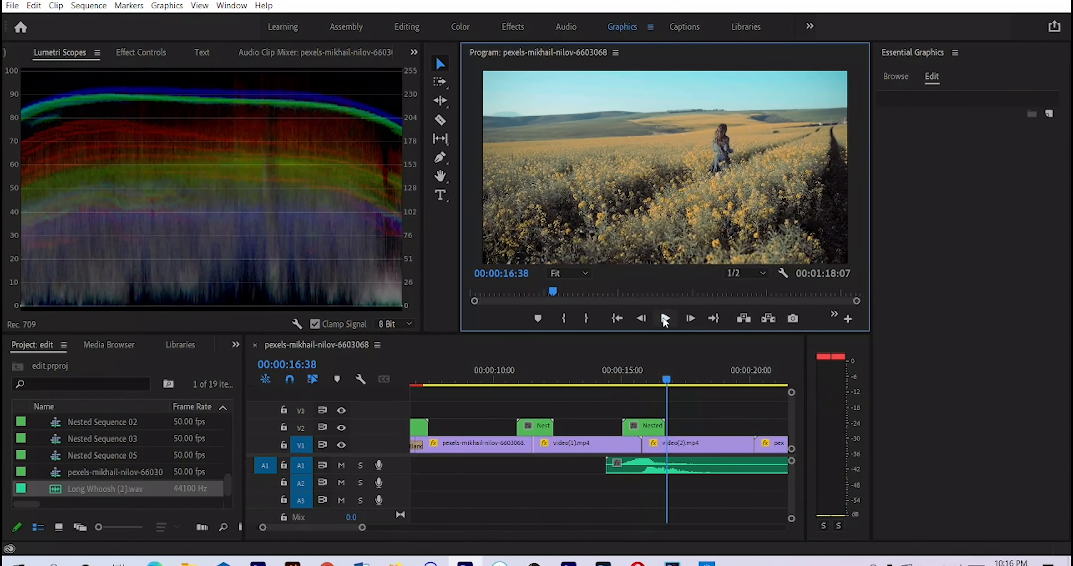
pyautogui.moveTo(673, 369); pyautogui.dragTo(625, 394)
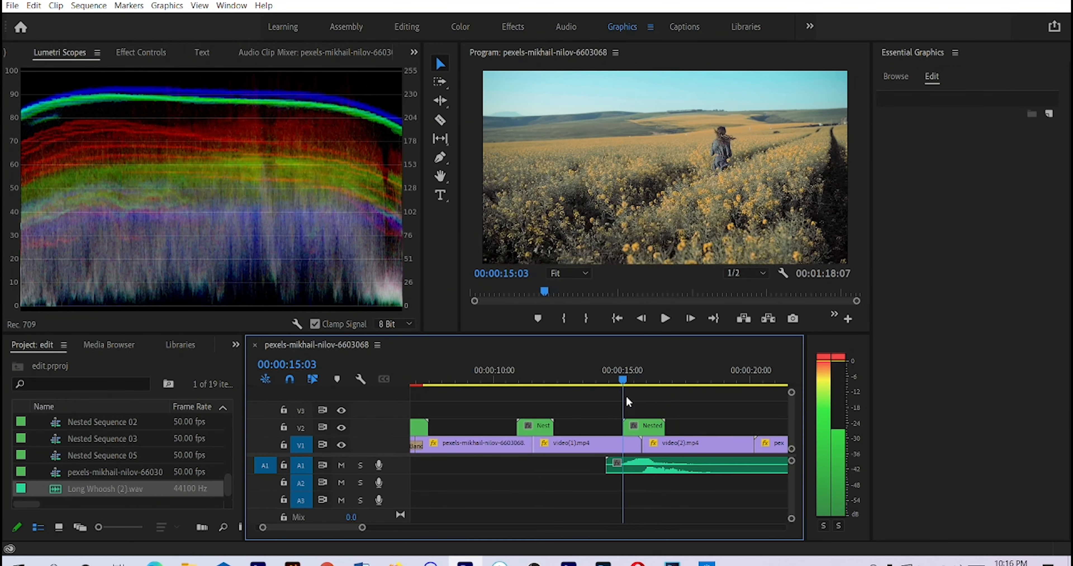
pyautogui.click(665, 319)
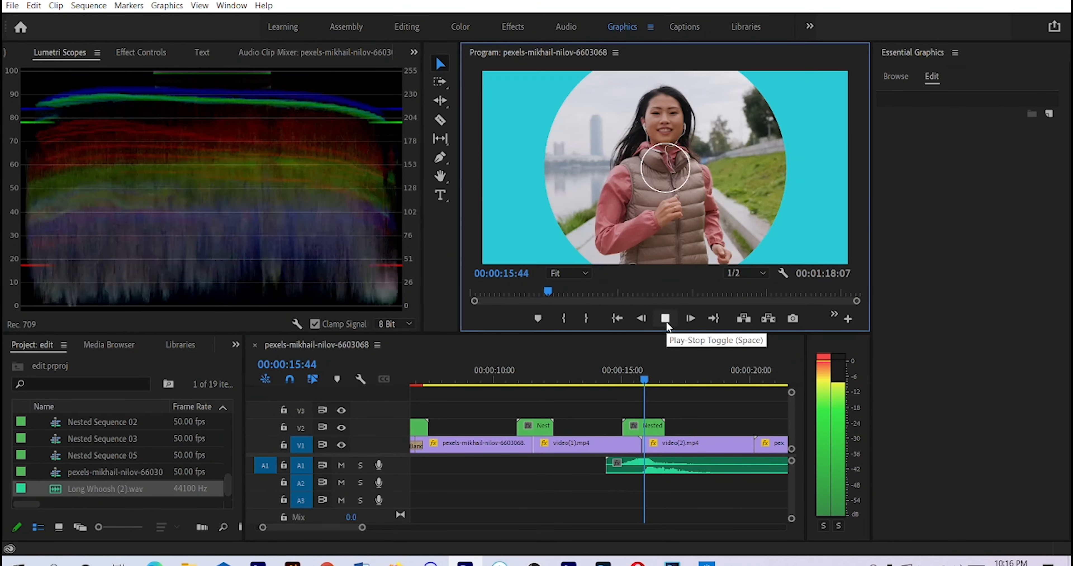
pyautogui.click(665, 320)
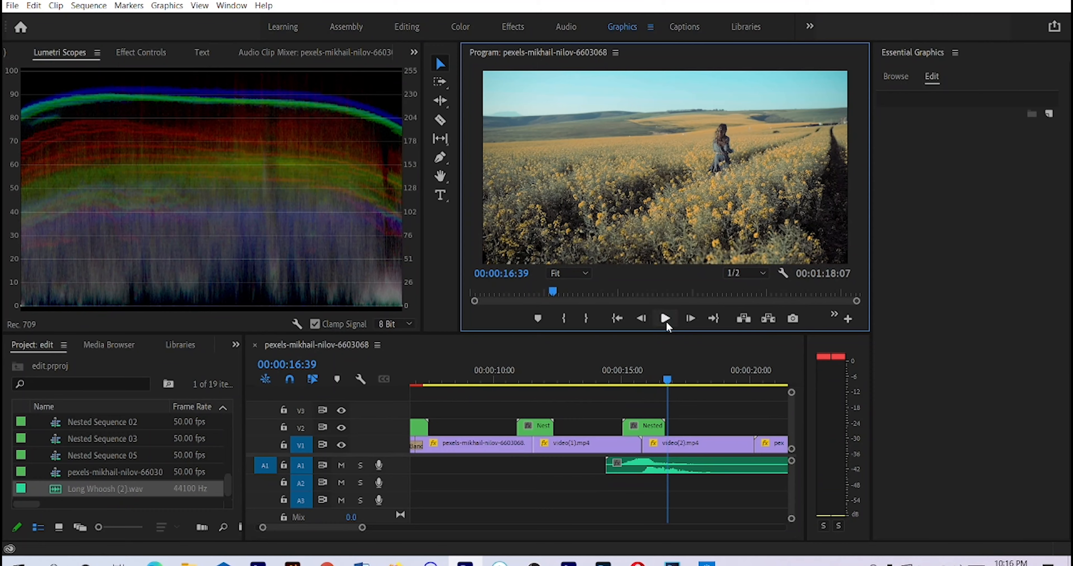
# Trim the end and start of the whoosh clip on A1 to match the nested transition, starting at 00:00:15:02
pyautogui.moveTo(362, 527); pyautogui.dragTo(389, 533)
pyautogui.moveTo(653, 467); pyautogui.dragTo(586, 468)
pyautogui.click(570, 384)
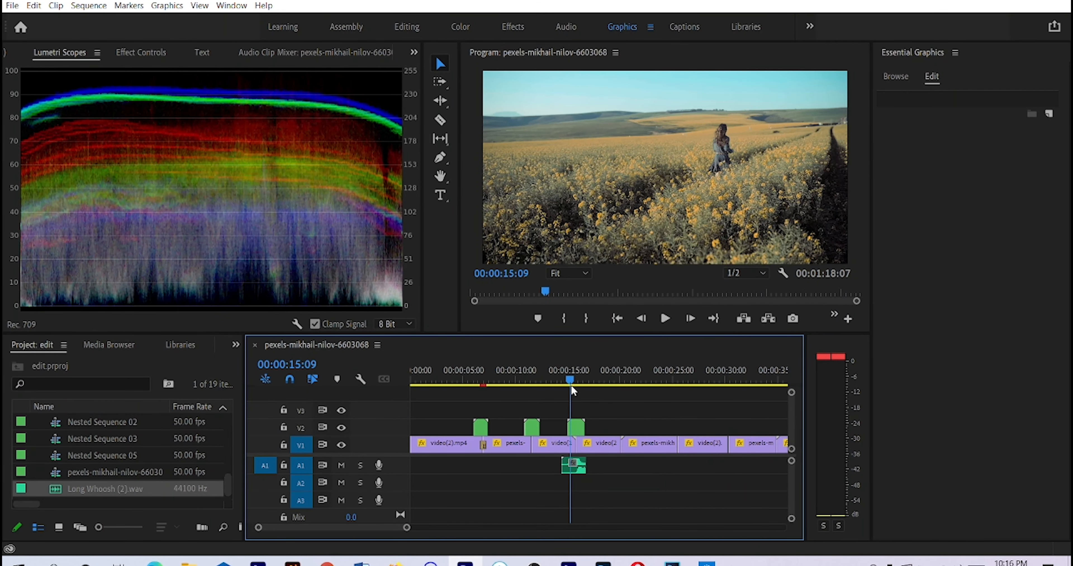
pyautogui.moveTo(571, 386); pyautogui.dragTo(569, 386)
pyautogui.moveTo(562, 467); pyautogui.dragTo(568, 469)
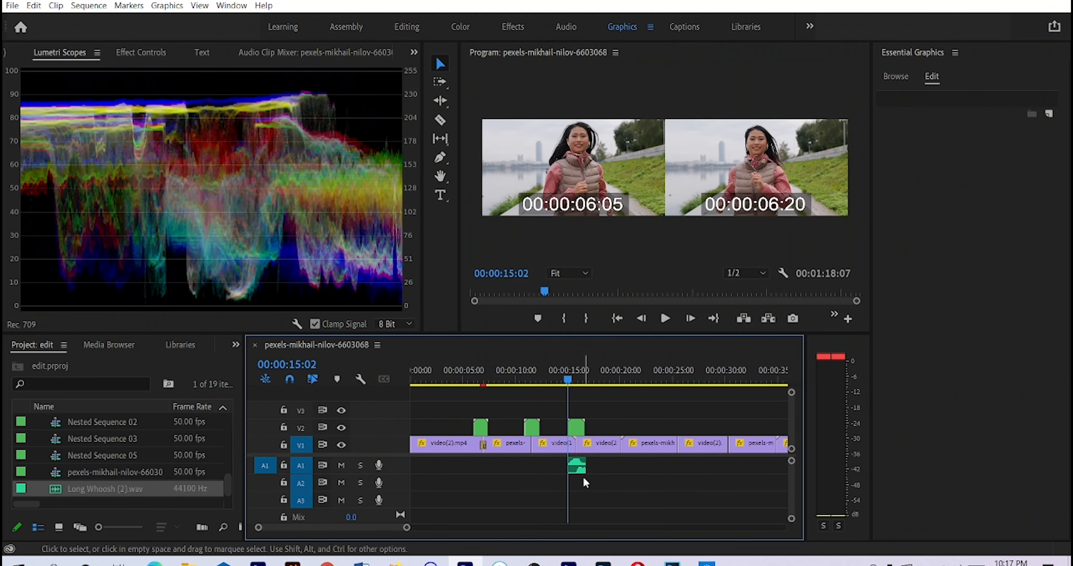
# Shift all V1 clips after the cut later in time with Track Select Forward, opening a gap under the transition
pyautogui.click(563, 381)
pyautogui.click(576, 427)
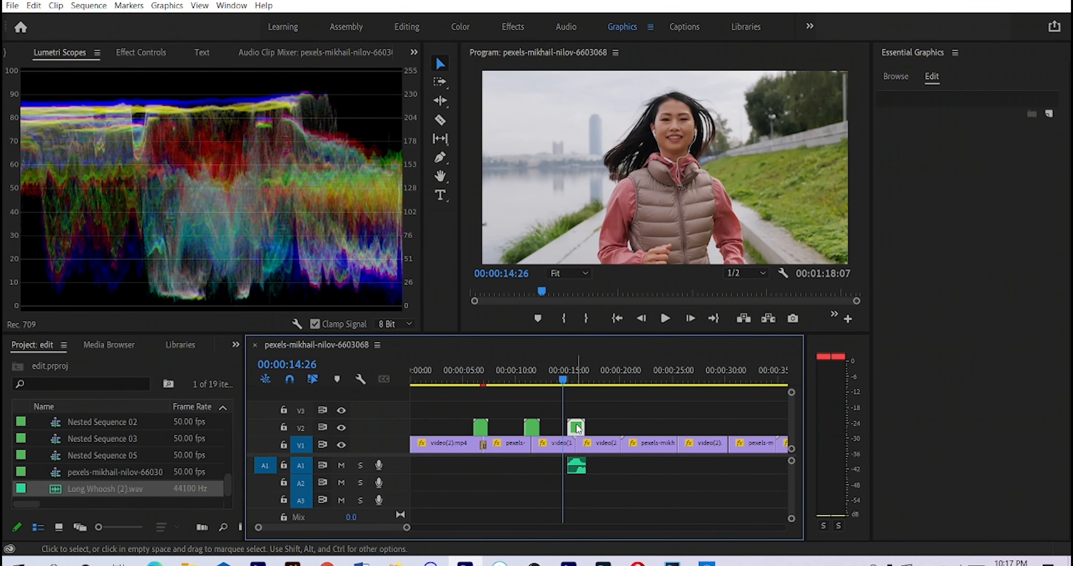
pyautogui.click(575, 465)
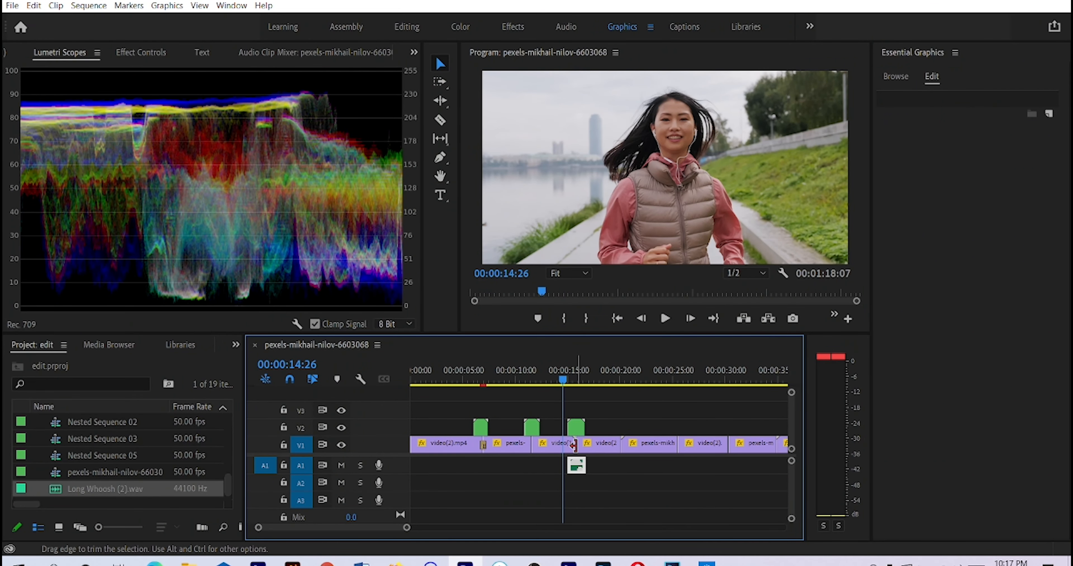
pyautogui.click(577, 428)
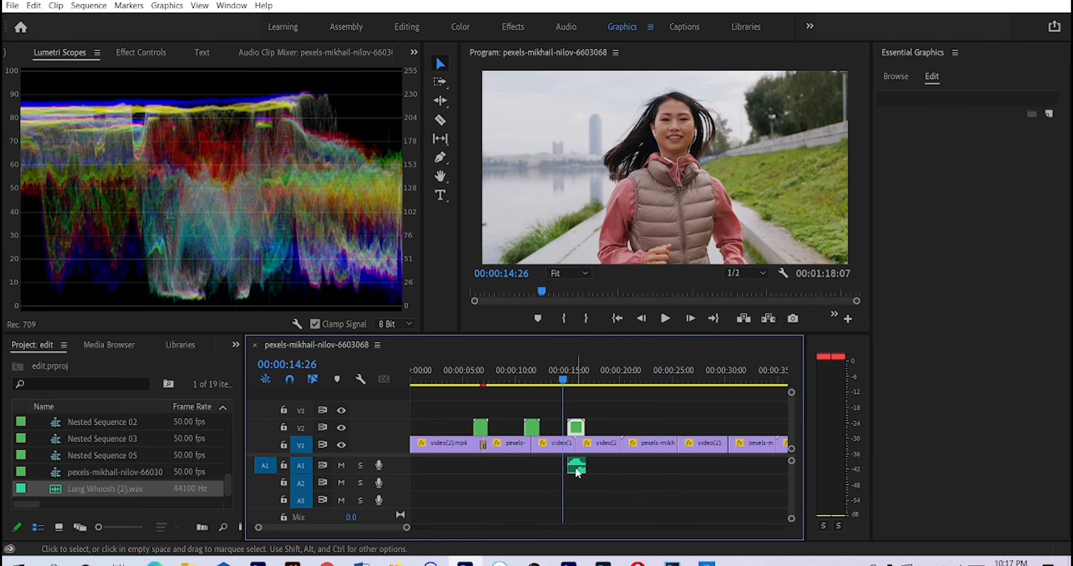
pyautogui.press('a')
pyautogui.moveTo(603, 446); pyautogui.dragTo(629, 447)
# Link the nested transition on V2 with the whoosh clip on A1
pyautogui.press('v')
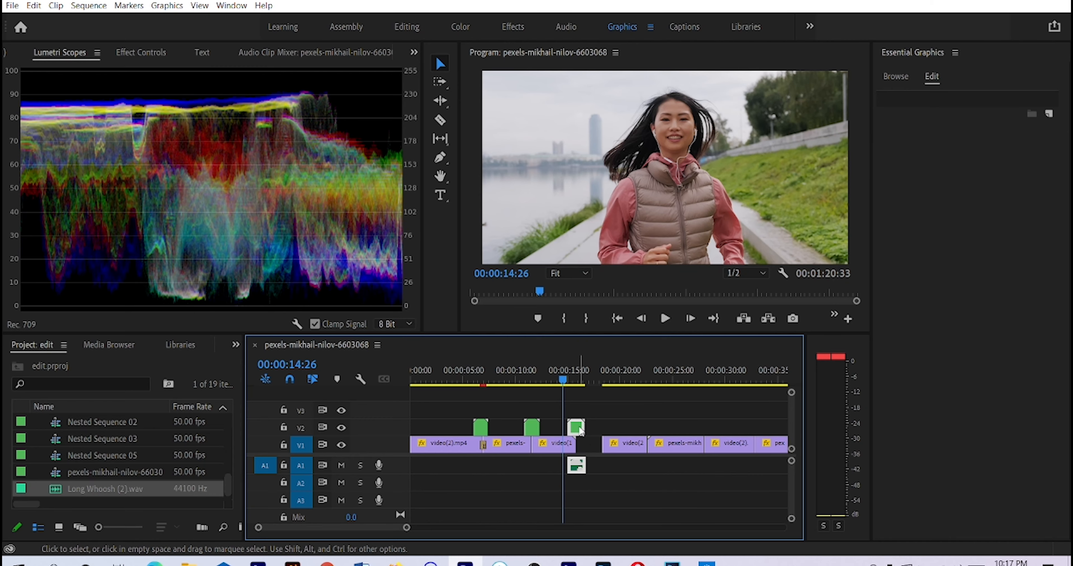
pyautogui.rightClick(577, 446)
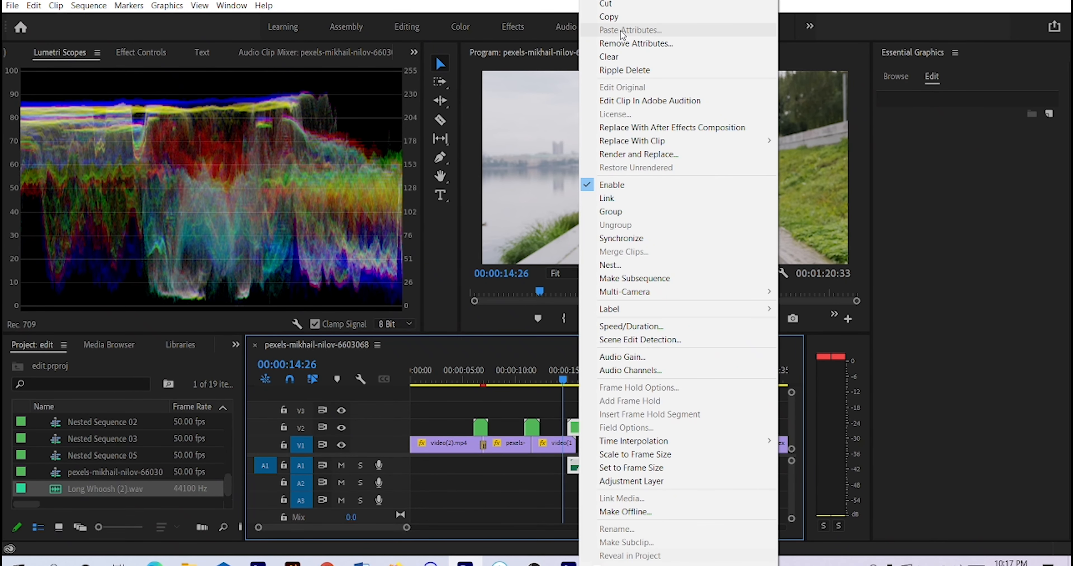
pyautogui.click(620, 198)
# Move the V1 clips after the gap back against video(1).mp4 with Track Select Forward
pyautogui.press('a')
pyautogui.moveTo(628, 447); pyautogui.dragTo(602, 449)
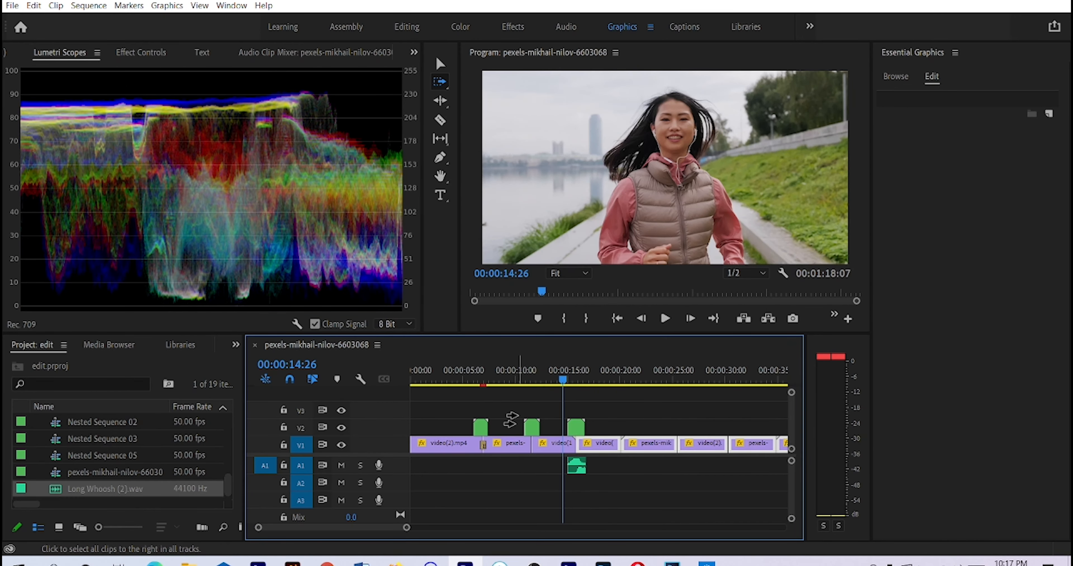
pyautogui.press('v')
# Play back the linked transition and its whoosh sound across the cut
pyautogui.click(668, 319)
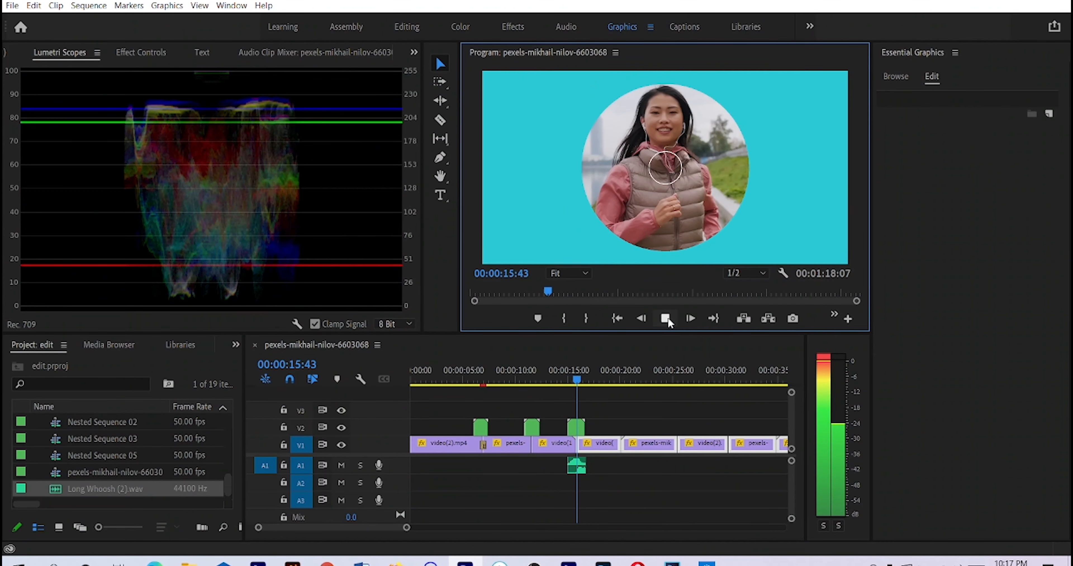
pyautogui.click(666, 320)
# Duplicate the linked transition and whoosh over the next cut near 00:00:20:00 and play it back from 00:00:19:21
pyautogui.click(577, 425)
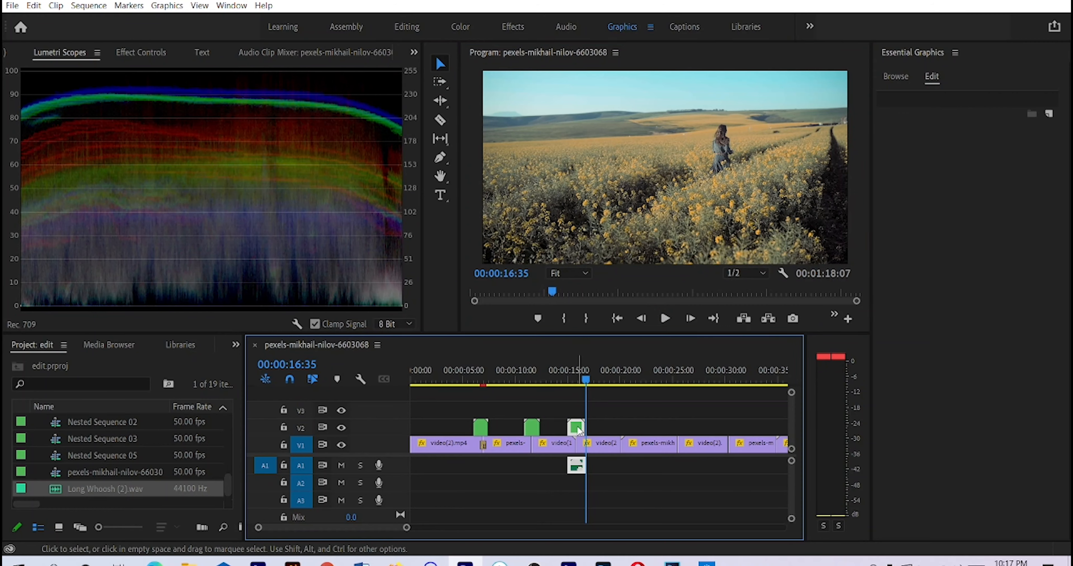
pyautogui.moveTo(578, 426); pyautogui.dragTo(620, 431)
pyautogui.click(614, 371)
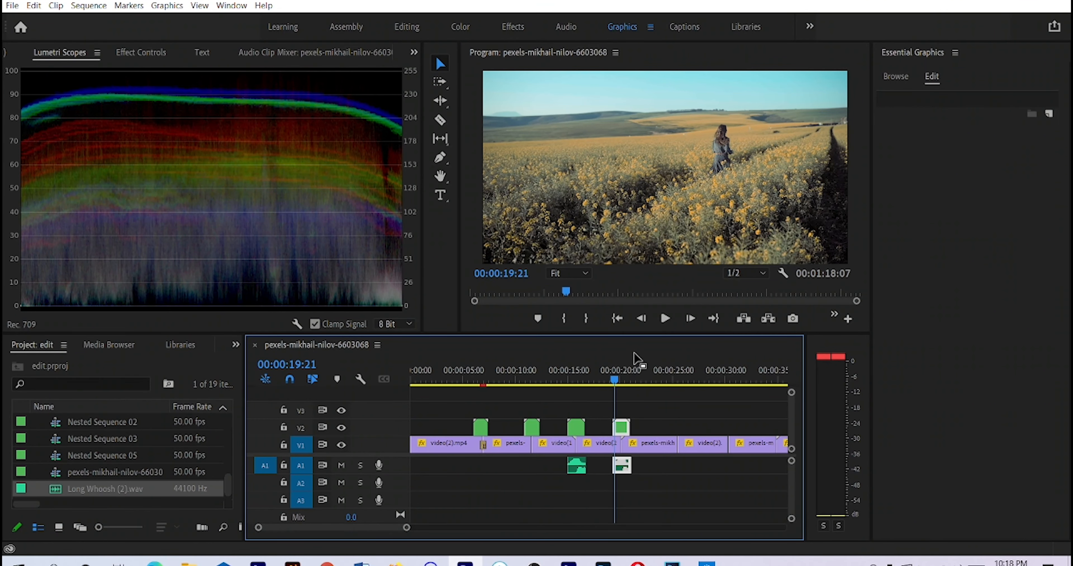
pyautogui.click(665, 318)
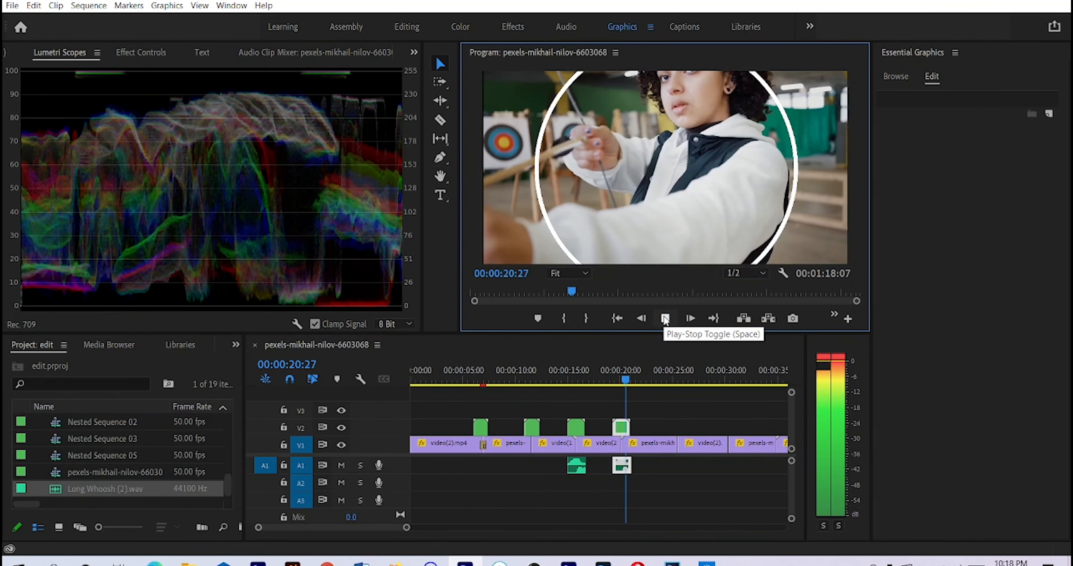
pyautogui.click(665, 318)
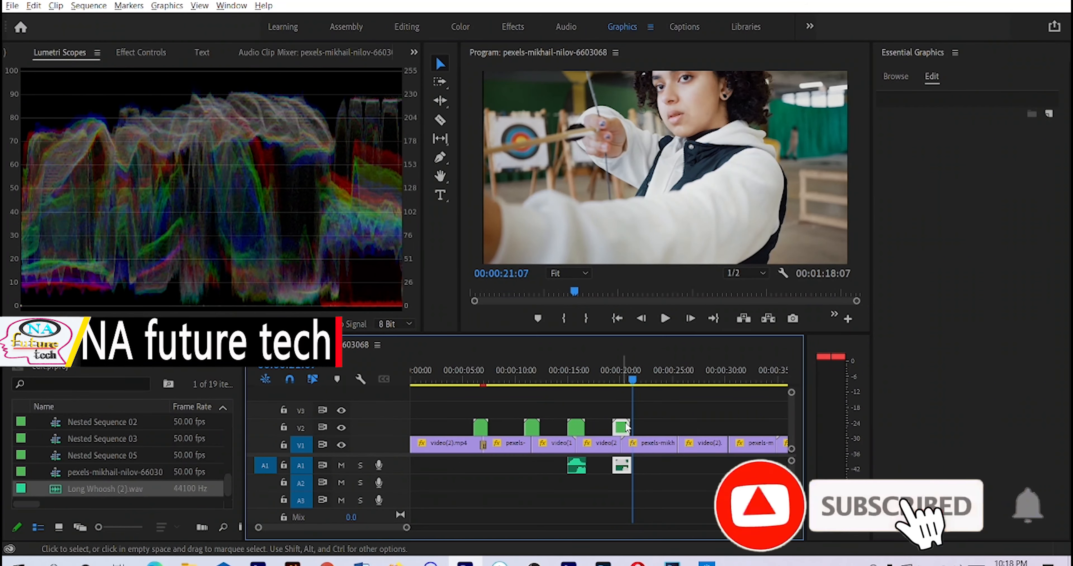
# Move the duplicated transition and whoosh to the following cut near 00:00:25:00 and play it back
pyautogui.moveTo(620, 427); pyautogui.dragTo(669, 428)
pyautogui.click(665, 371)
pyautogui.click(663, 321)
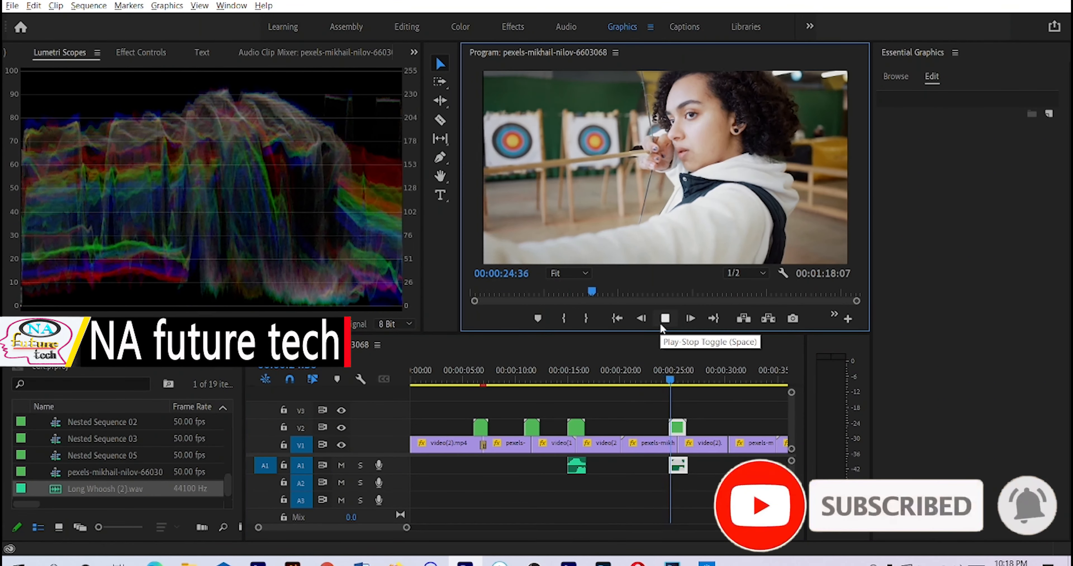
pyautogui.click(662, 328)
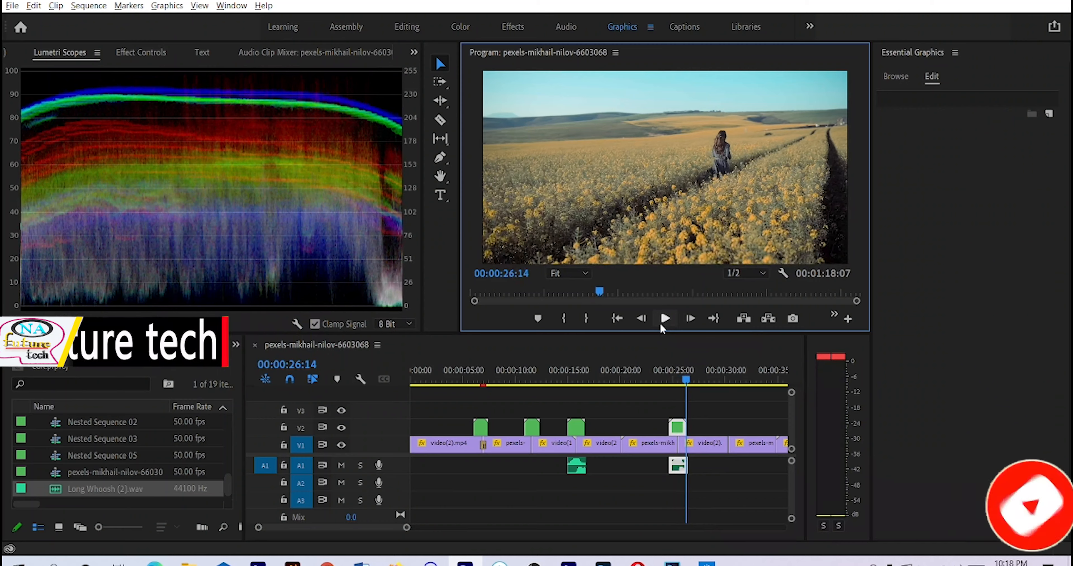